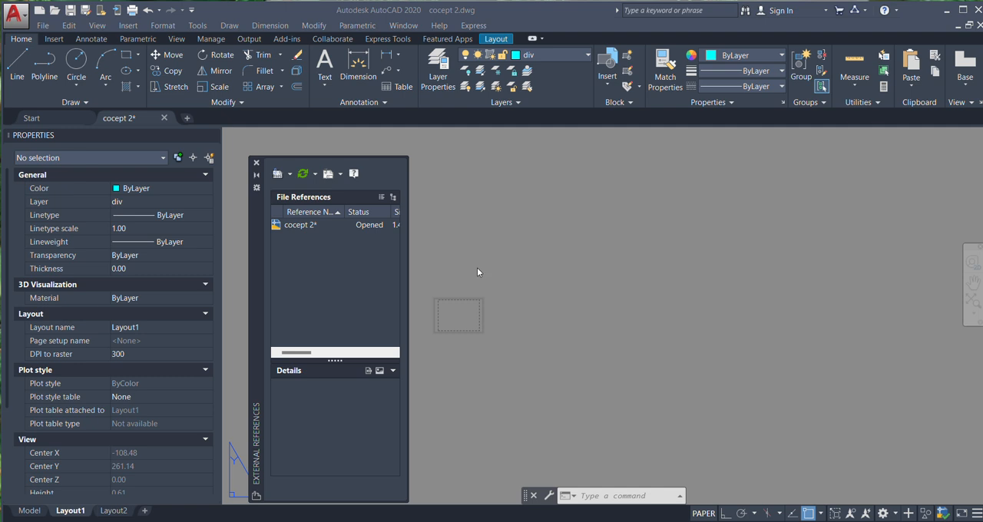
Attach Drawing1 as an external reference on Layout1, with its insertion point at about -108.75, 261.00 below the sheet
left_click(278, 175)
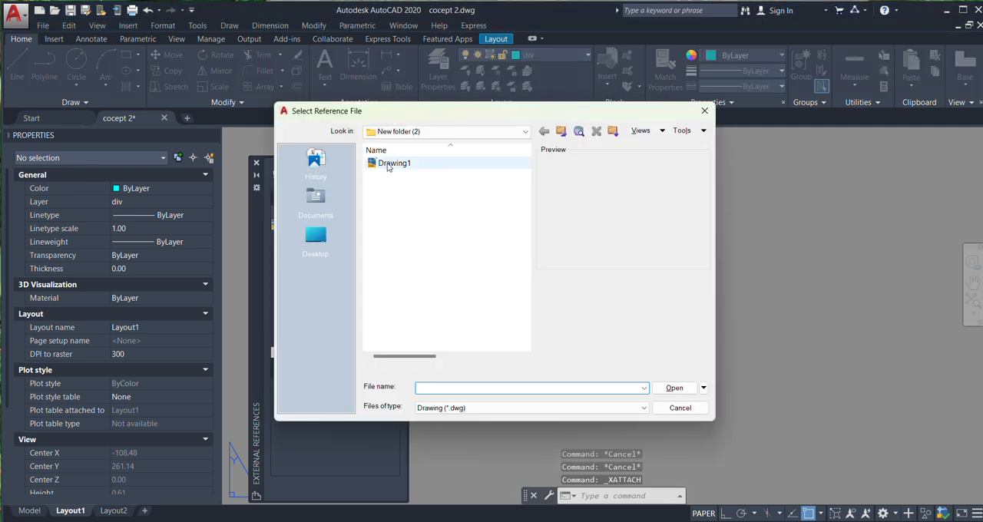
double_click(392, 163)
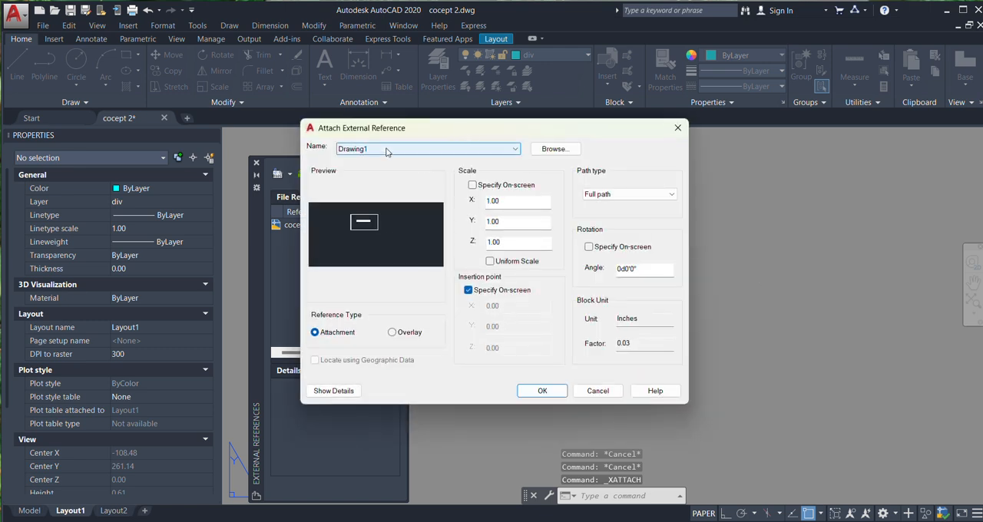
left_click(543, 391)
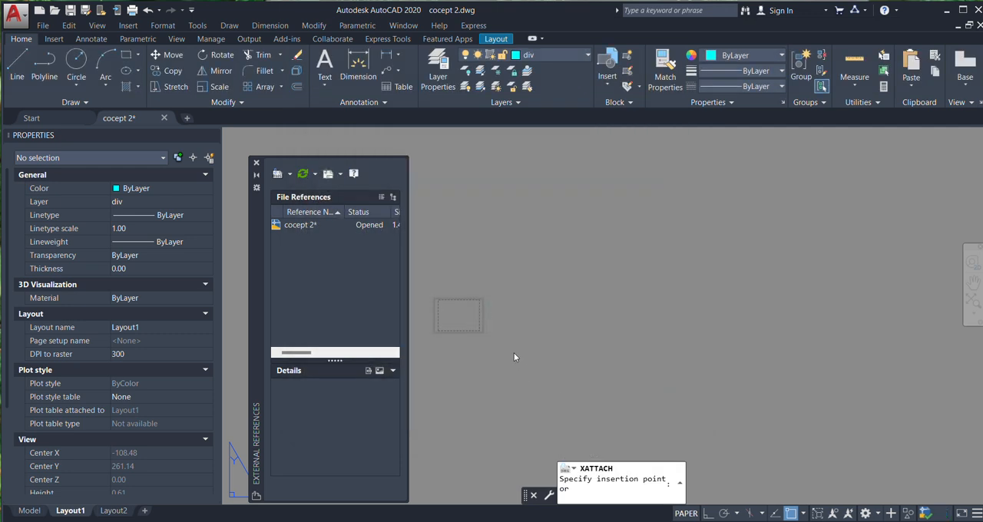
left_click(481, 377)
scroll(749, 206, "up", 2)
left_click(808, 229)
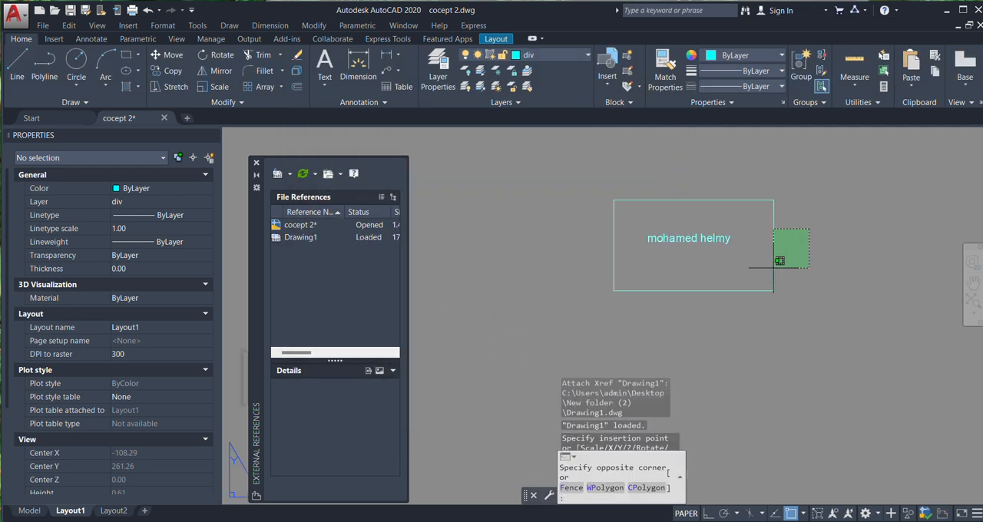
left_click(763, 280)
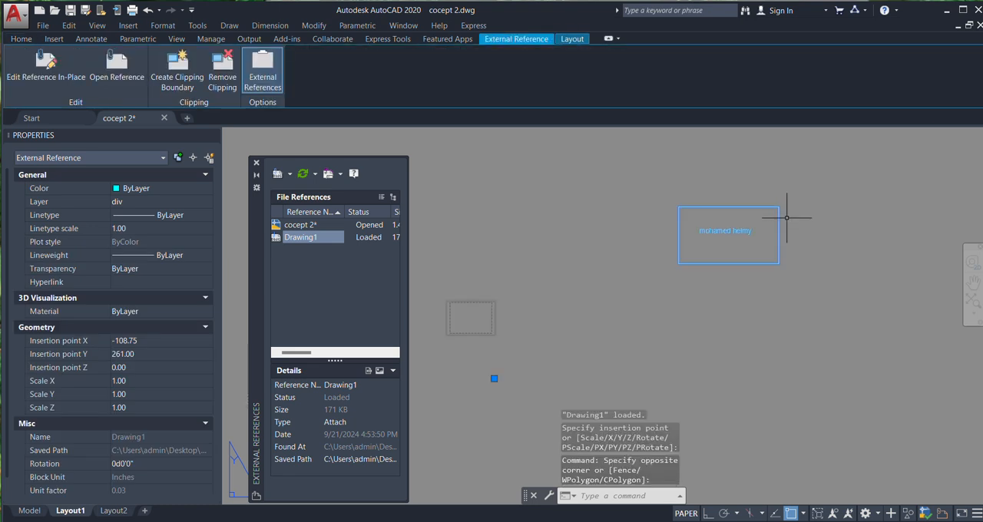
key("Escape")
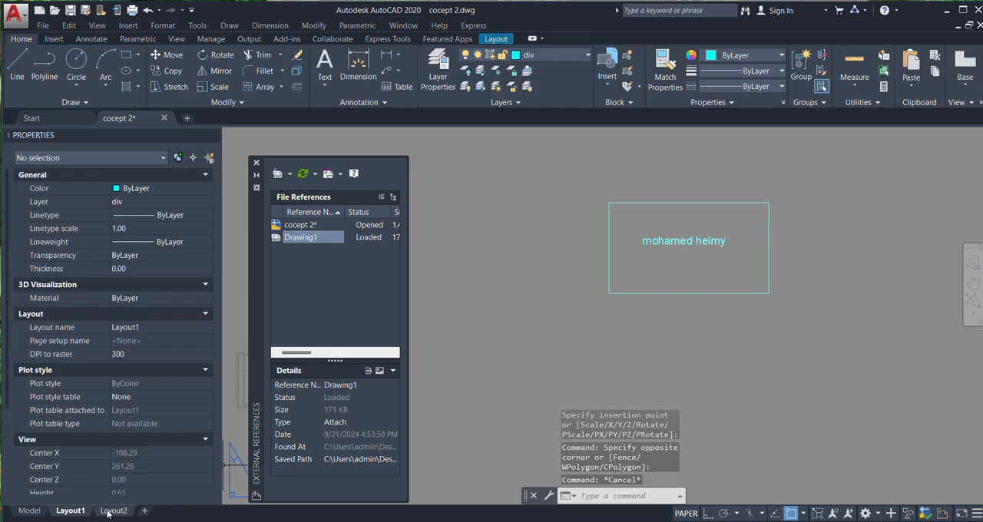
Add five new layouts to the drawing after Layout2
left_click(145, 513)
left_click(186, 511)
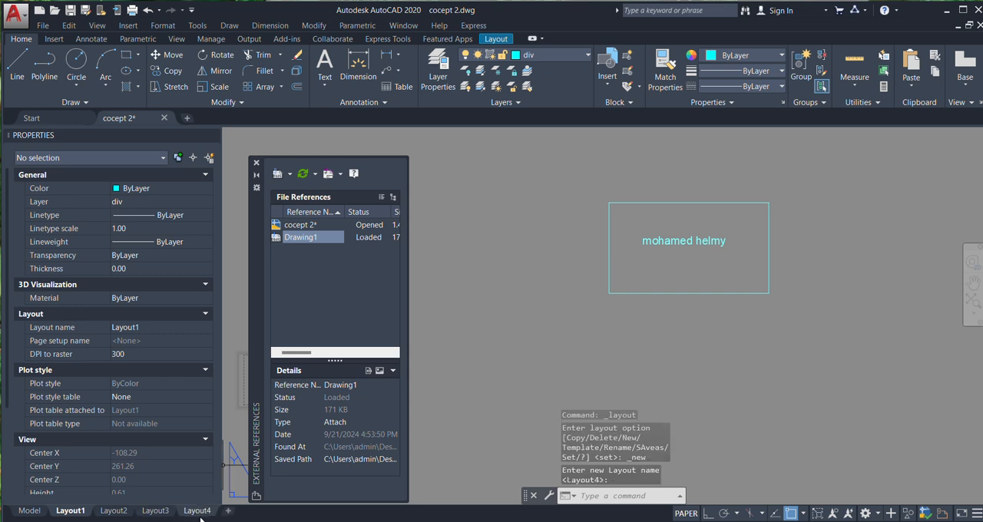
left_click(228, 511)
left_click(269, 513)
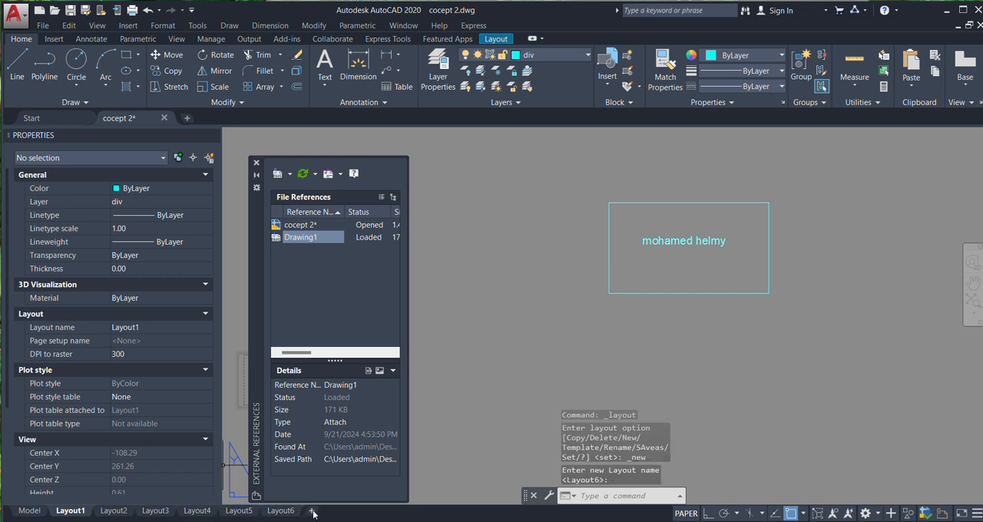
left_click(313, 511)
Erase the default viewport from Layout3 so that its sheet is empty like Layout2
left_click(120, 514)
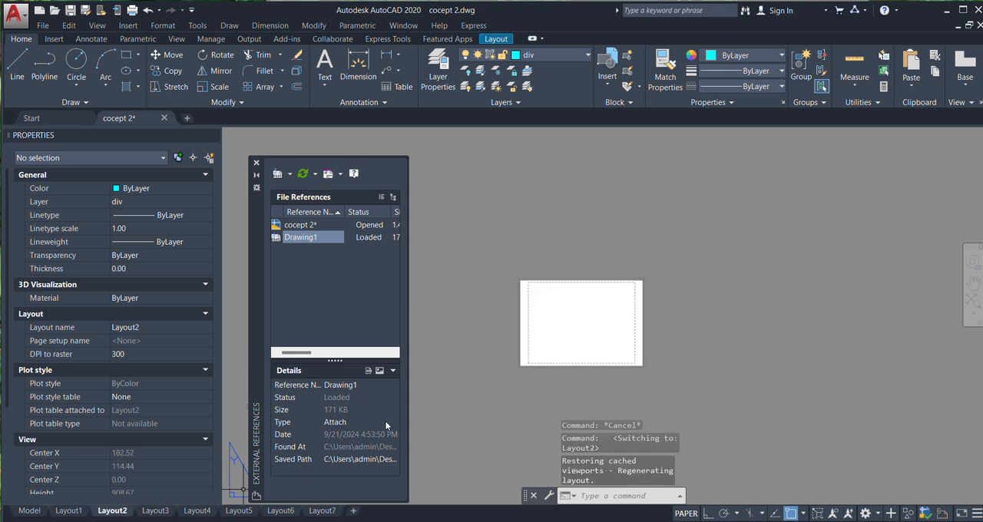
left_click(155, 511)
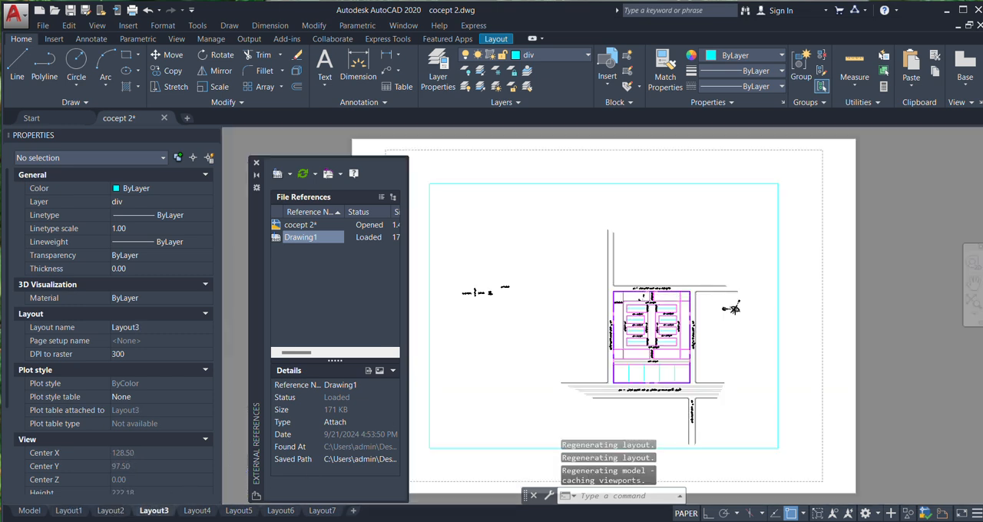
scroll(668, 288, "down", 6)
left_click(736, 247)
left_click(577, 384)
key("Delete")
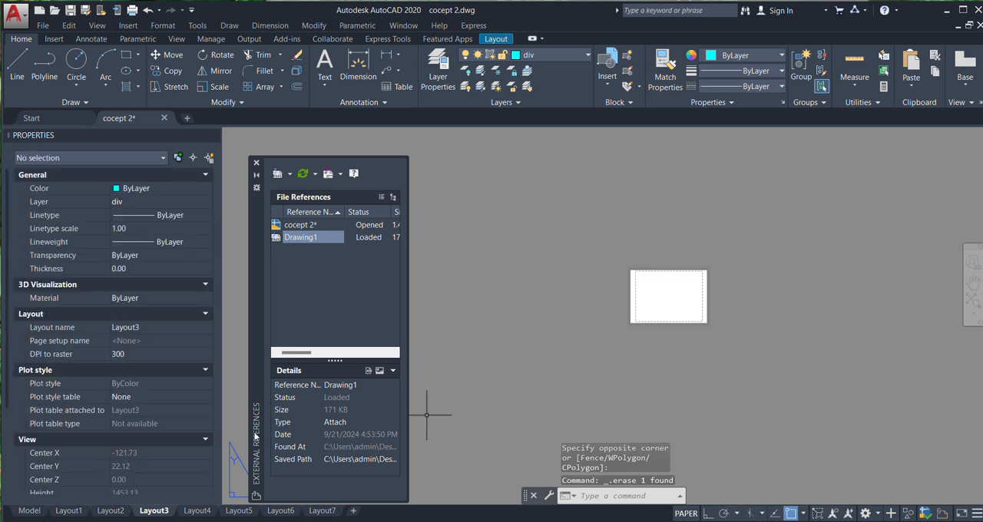
Erase the default viewport from the sheet of Layout4
left_click(189, 513)
scroll(526, 351, "down", 6)
left_click(628, 274)
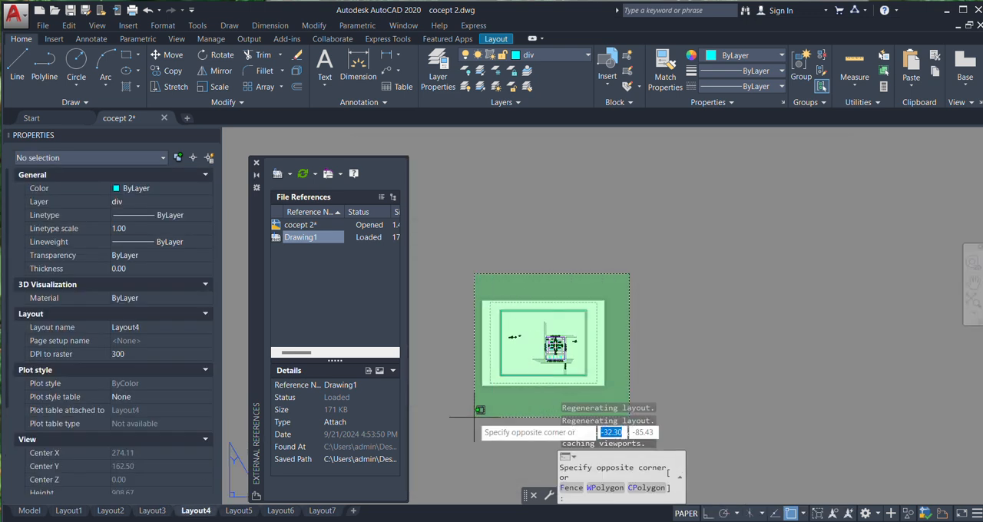
left_click(472, 418)
key("Delete")
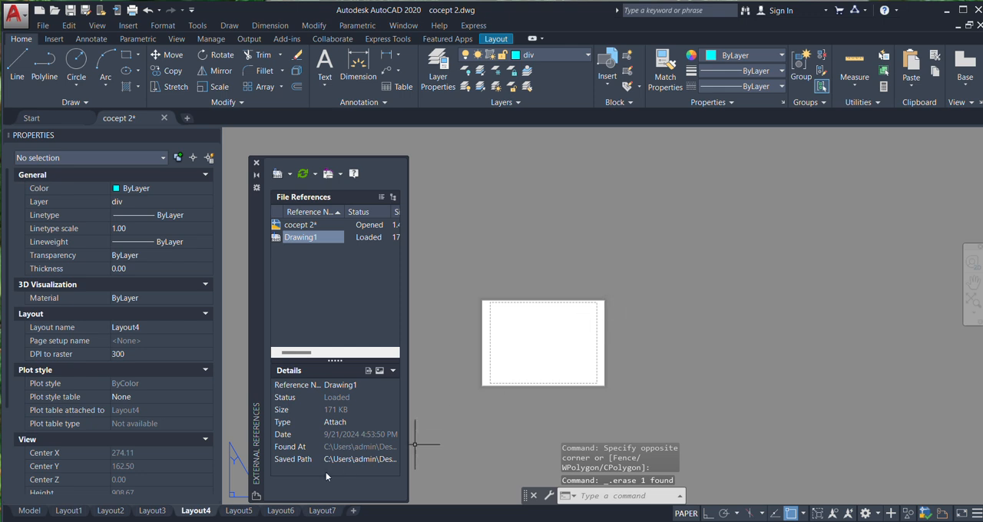
Erase the default viewport from the sheet of Layout5
left_click(240, 513)
scroll(746, 213, "down", 4)
left_click(791, 176)
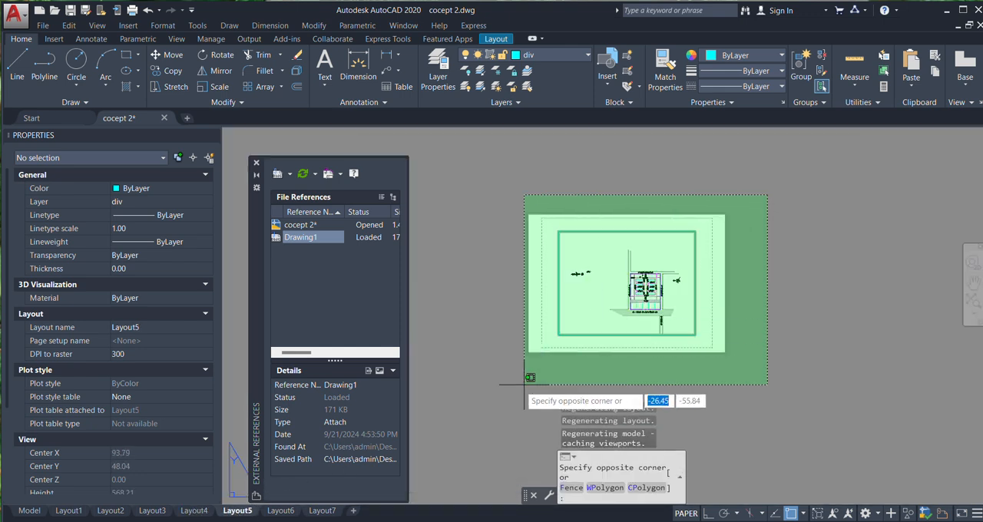
left_click(503, 397)
key("Delete")
Erase the default viewport from the sheet of Layout6
left_click(280, 511)
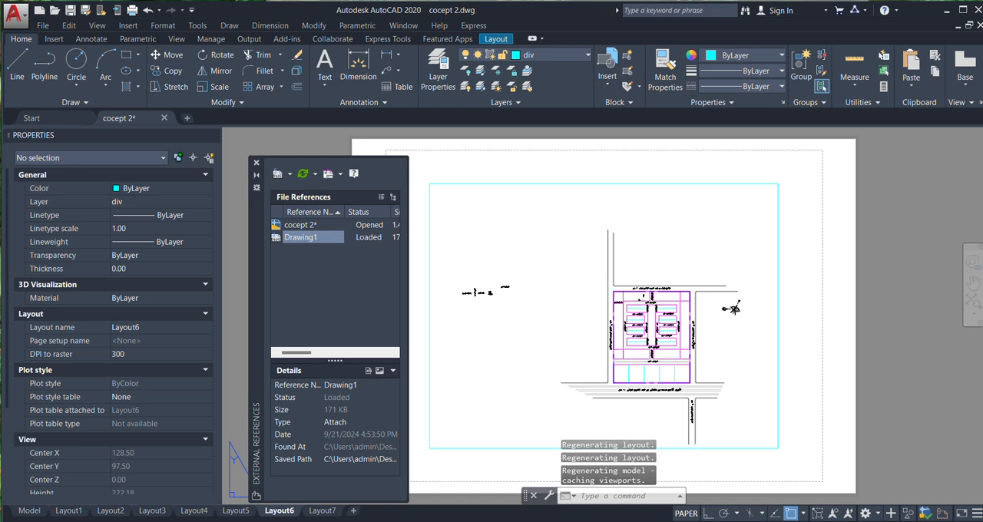
scroll(787, 212, "down", 4)
left_click(788, 212)
left_click(504, 405)
key("Delete")
Erase the default viewport from the sheet of Layout7
left_click(323, 510)
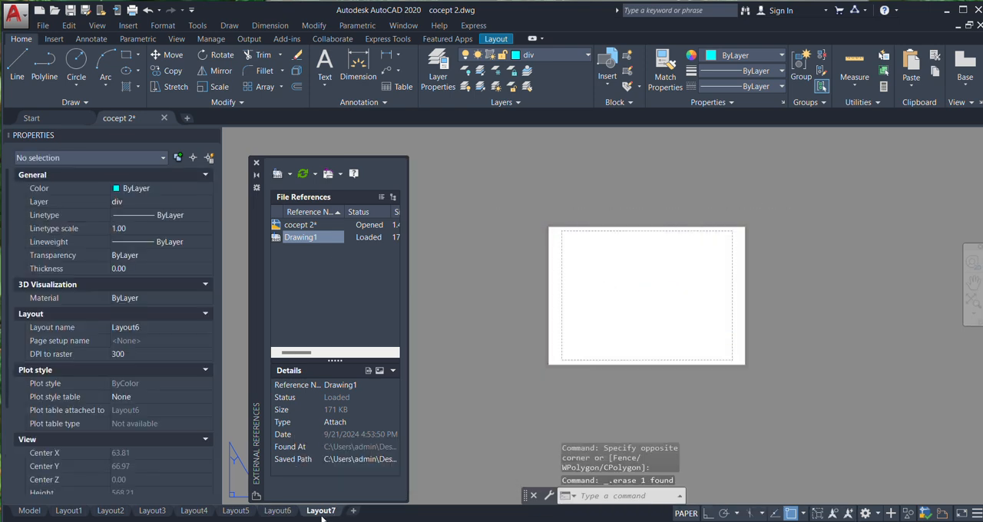
scroll(663, 273, "down", 4)
left_click(786, 200)
left_click(509, 386)
key("Delete")
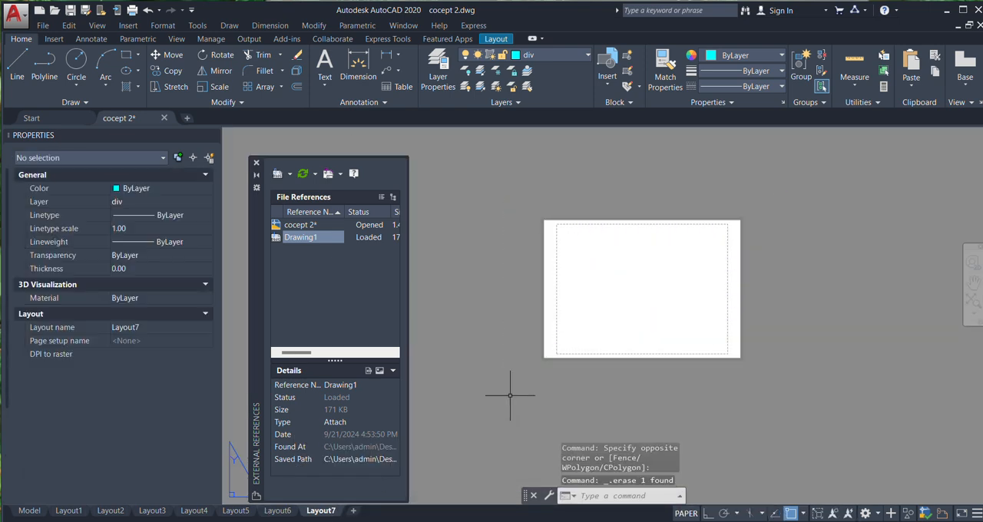
Return to Layout1 and load the "copy to all" LISP application from the Lisps folder, allowing it to load once
left_click(68, 511)
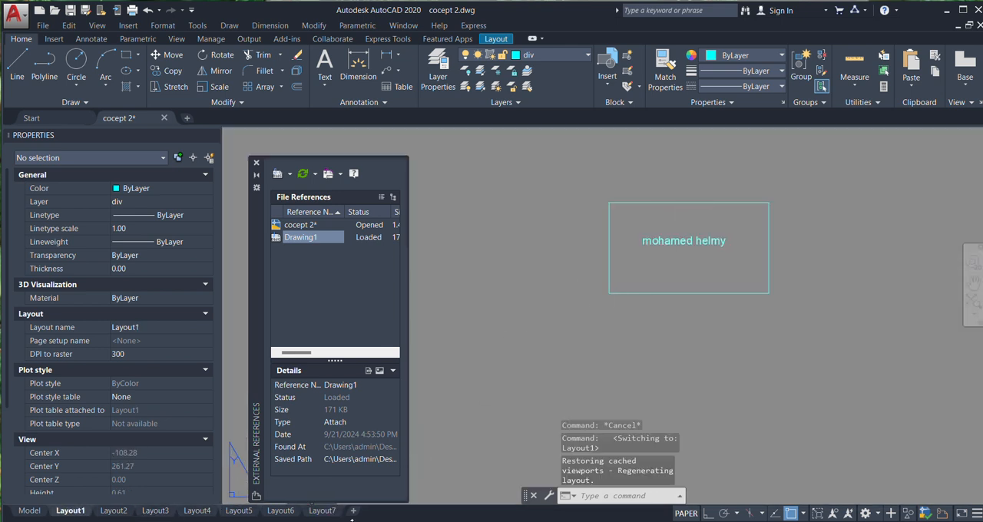
scroll(730, 228, "up", 2)
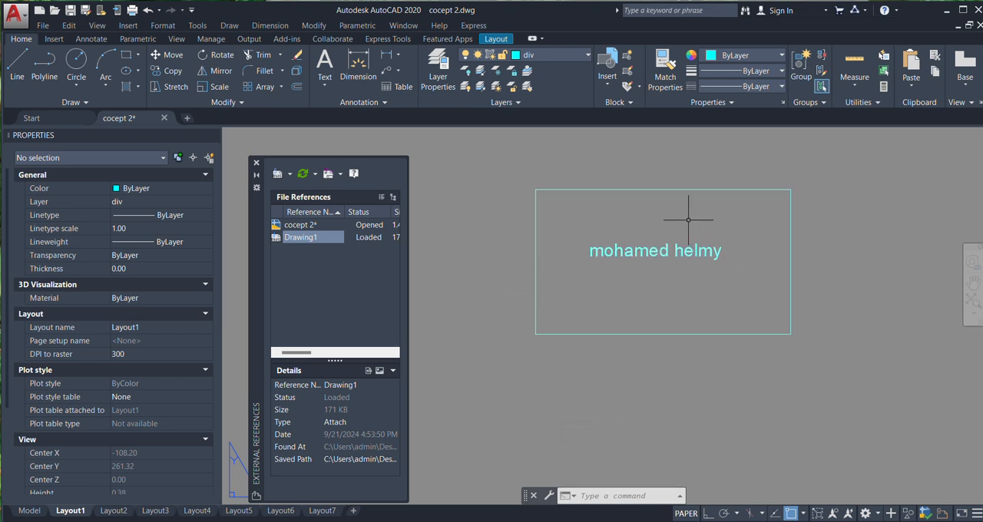
key("Return")
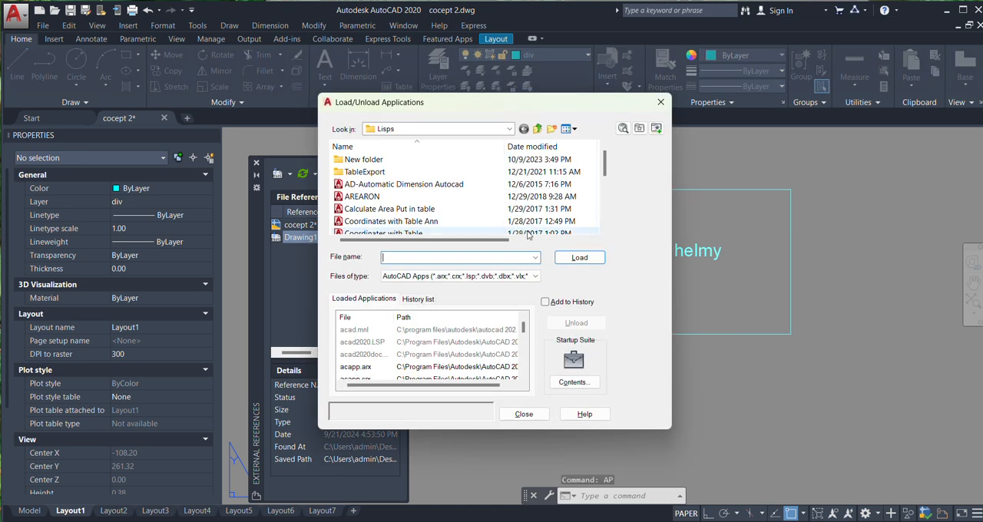
scroll(397, 189, "down", 3)
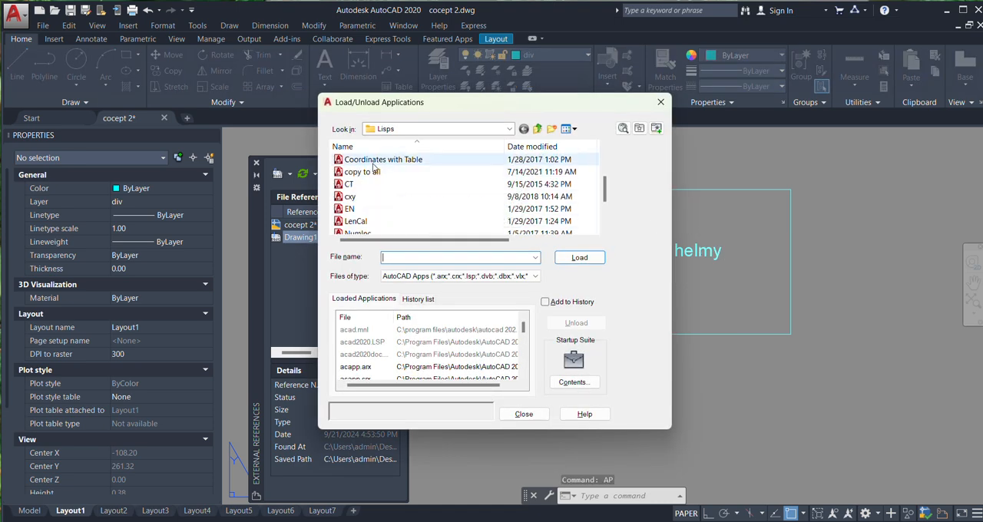
left_click(380, 172)
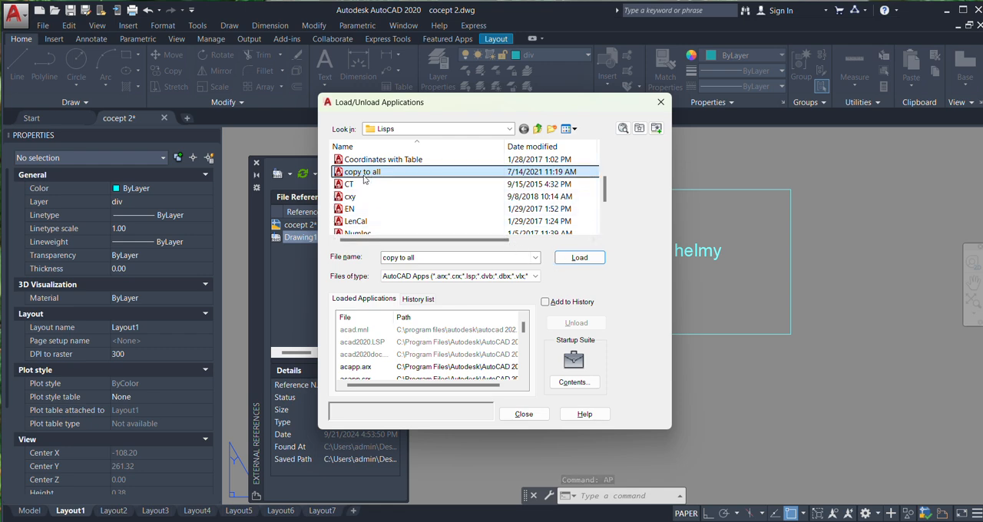
left_click(572, 260)
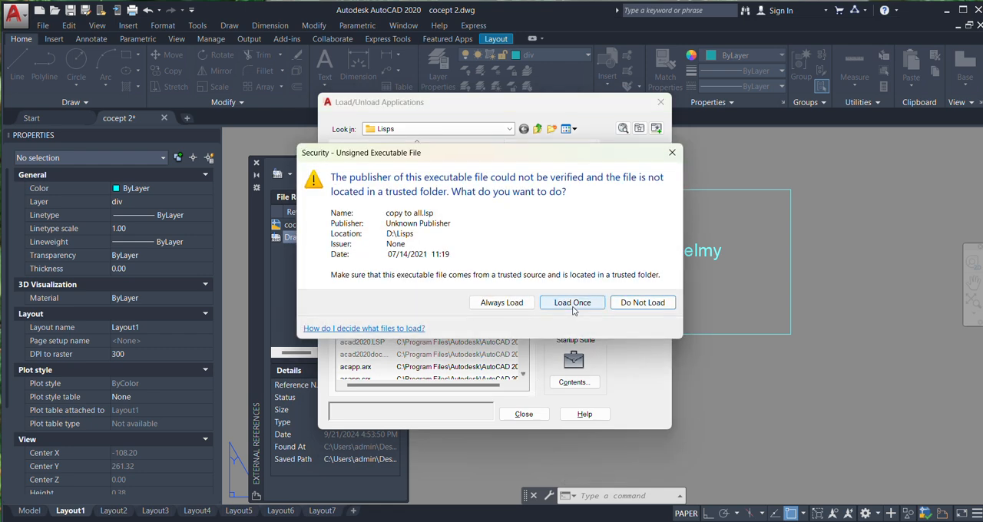
left_click(573, 307)
left_click(524, 415)
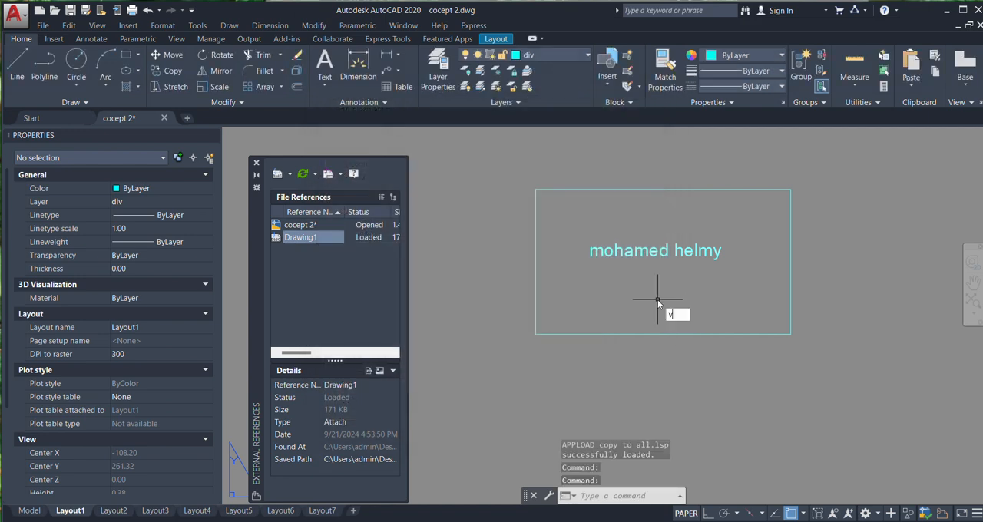
Run VPCOPY on the Drawing1 reference in Layout1, using the upper-right corner of its frame as the base point
type("V")
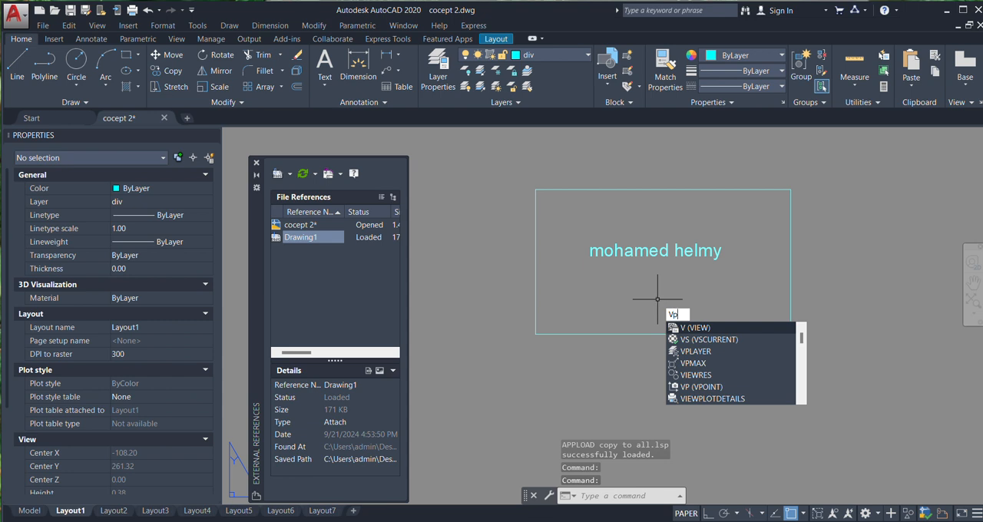
type("P")
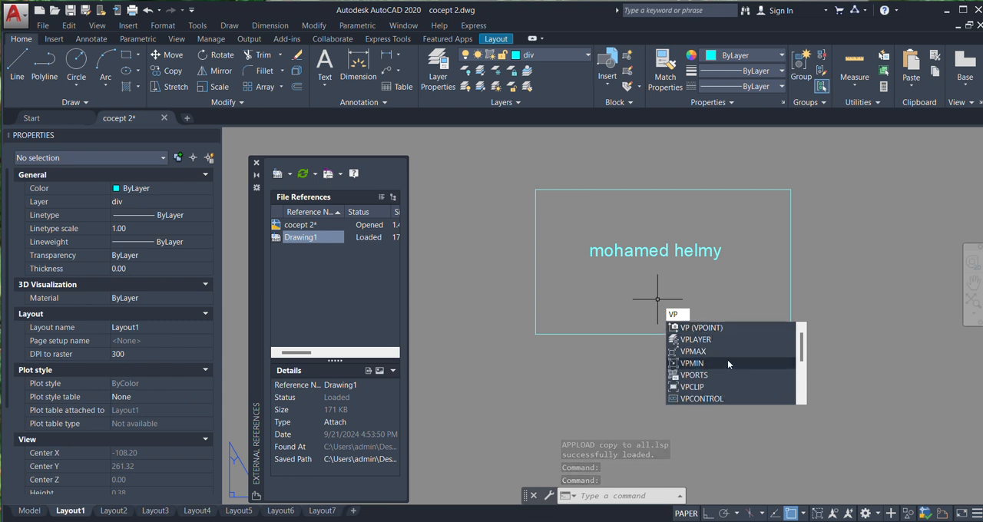
type("C")
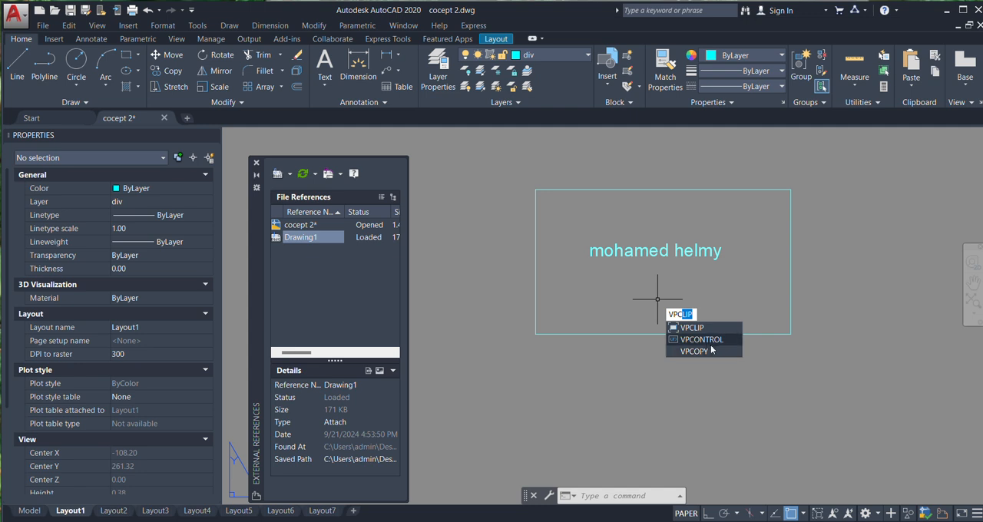
left_click(694, 351)
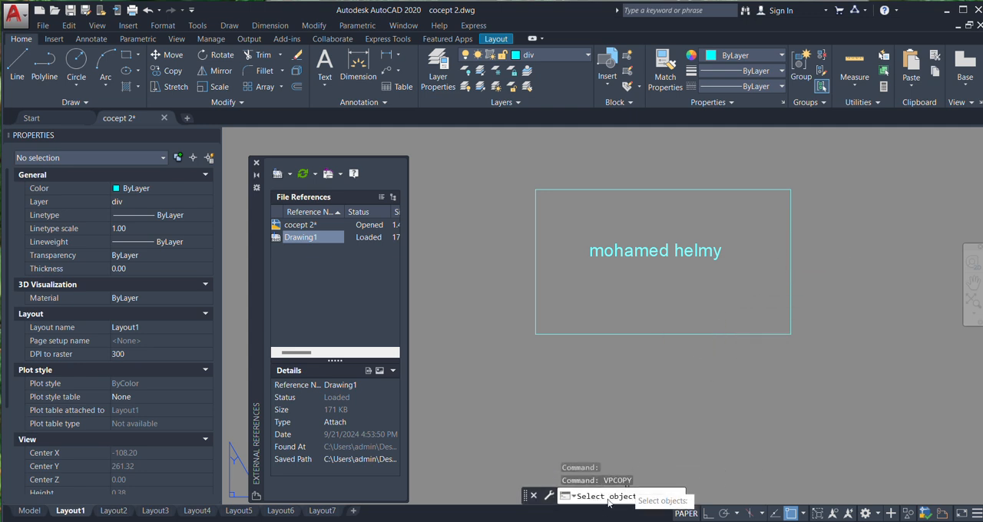
left_click(790, 260)
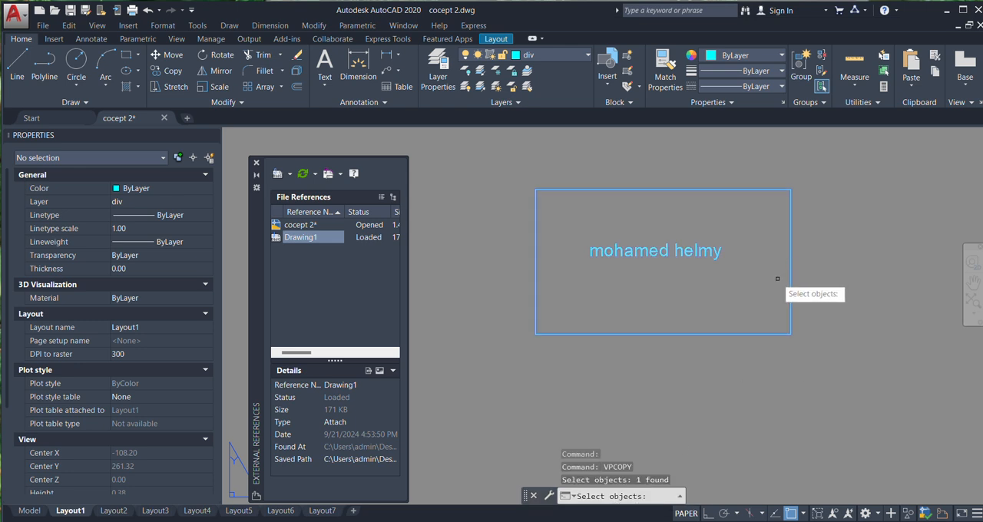
key("Return")
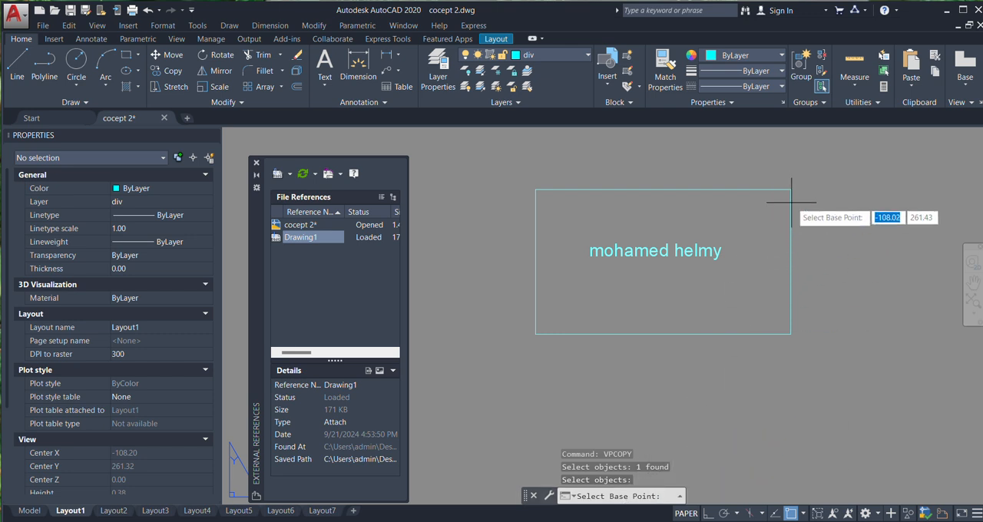
left_click(791, 189)
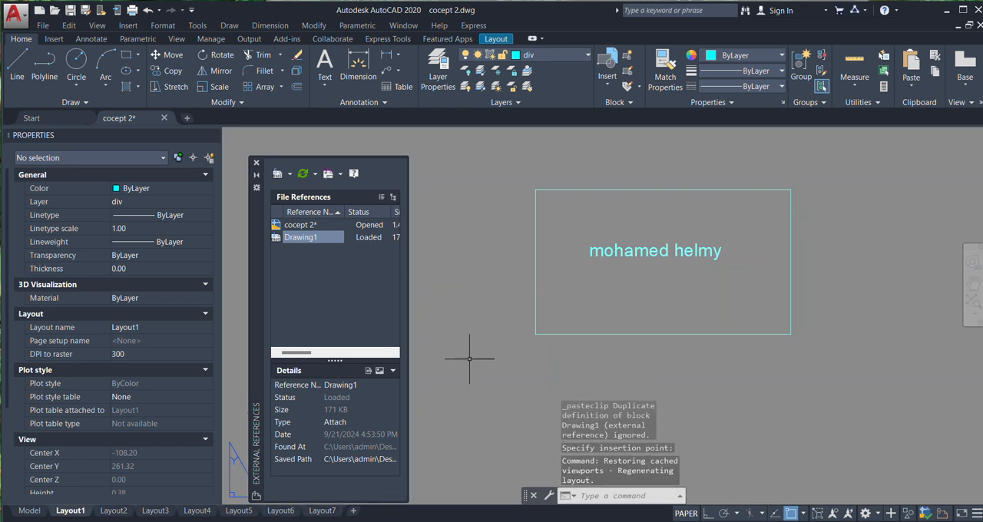
Zoom Layout2 to its extents to check for the copied Drawing1 reference
left_click(124, 514)
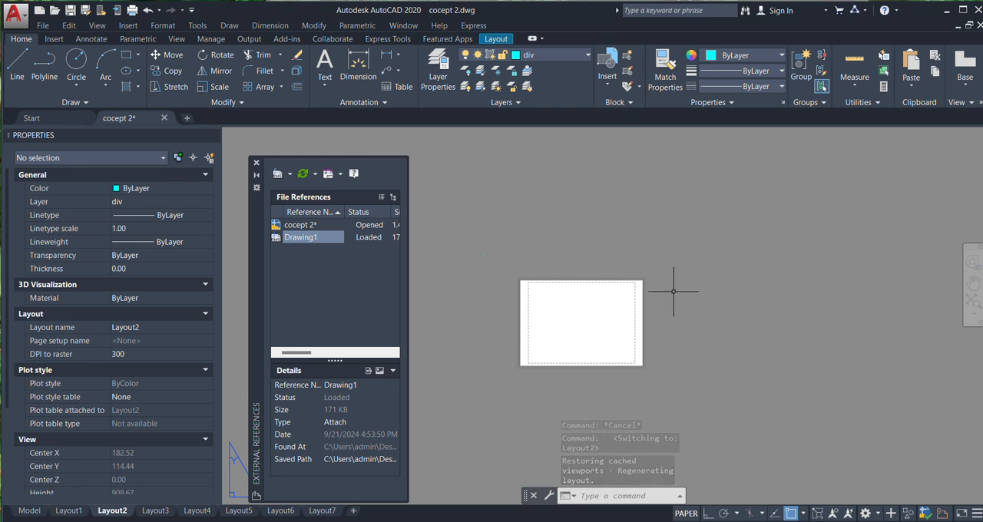
scroll(671, 295, "down", 2)
scroll(668, 308, "up", 2)
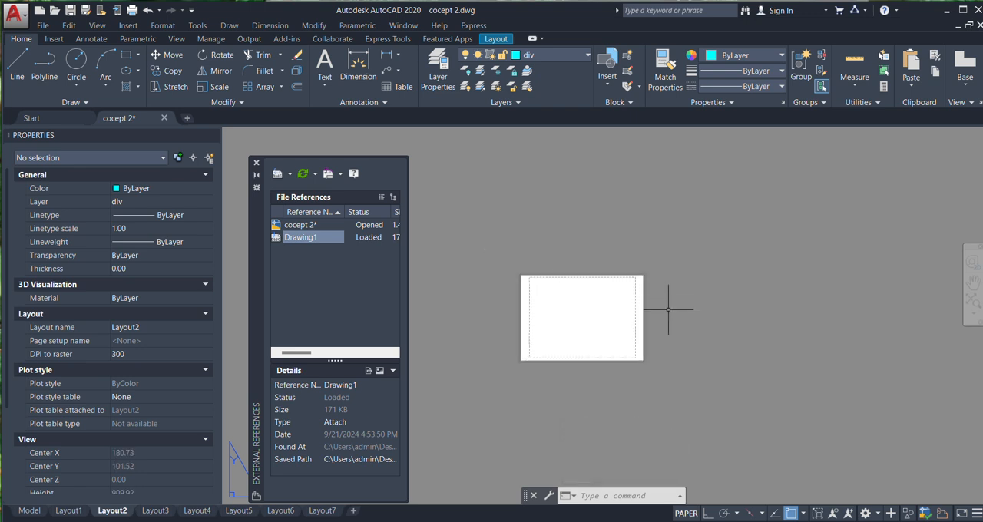
key("Return")
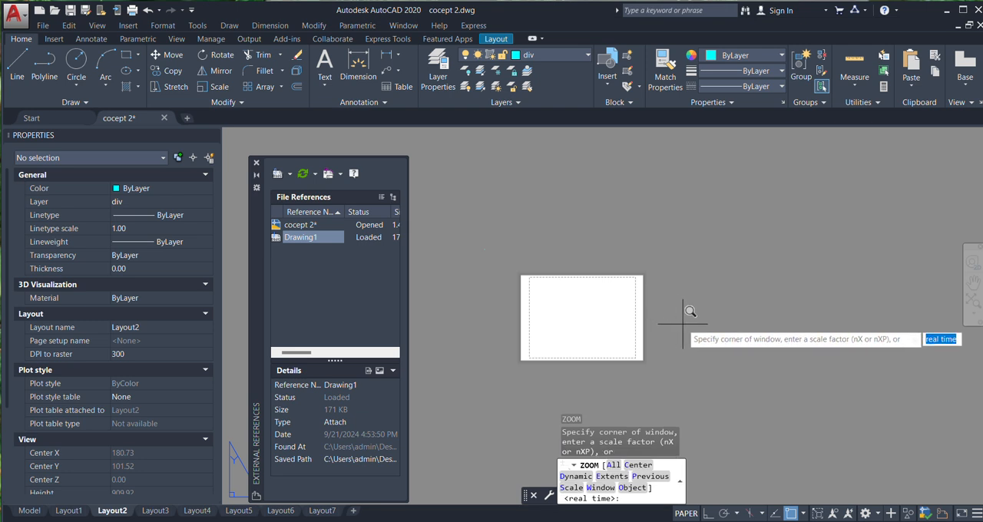
left_click(606, 479)
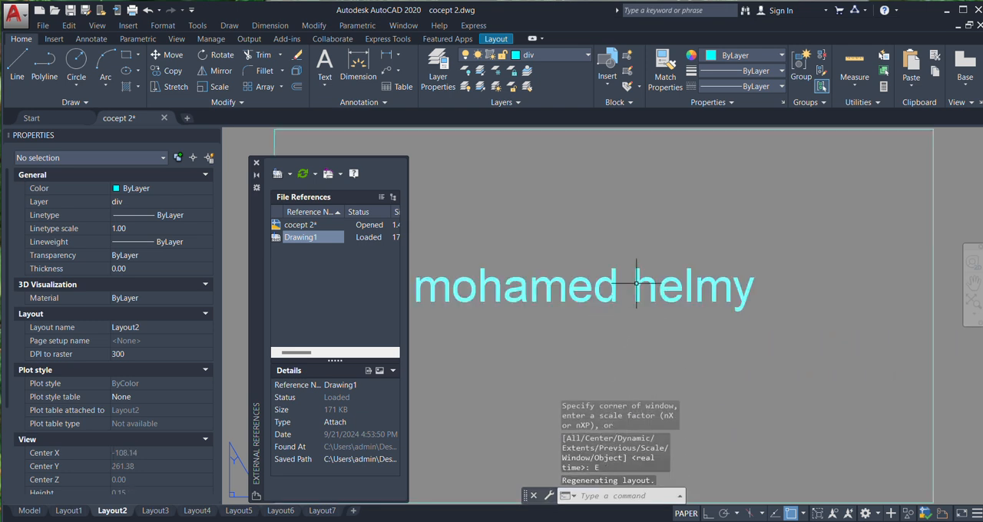
Zoom Layout3 and Layout4 to their extents to check each for the copied Drawing1 reference
scroll(637, 284, "down", 5)
left_click(155, 511)
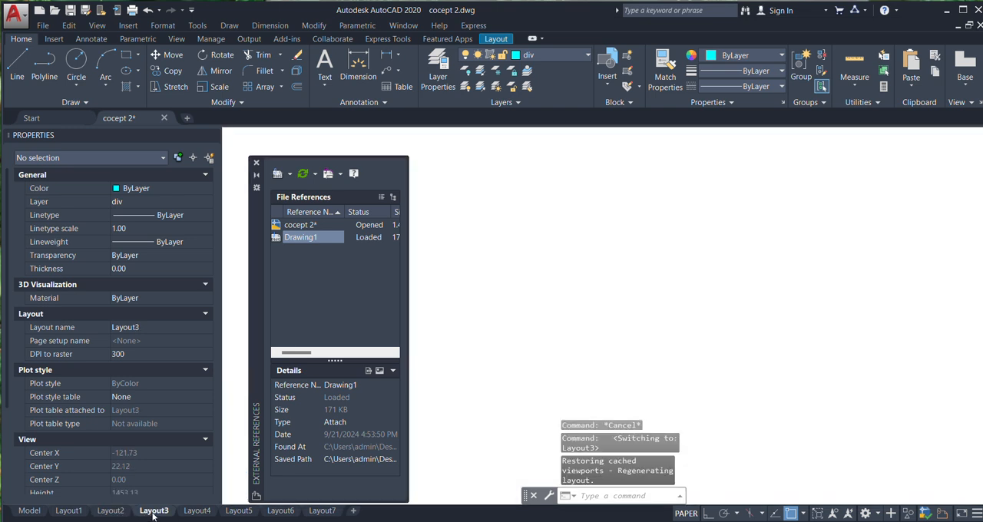
type("z")
key("Return")
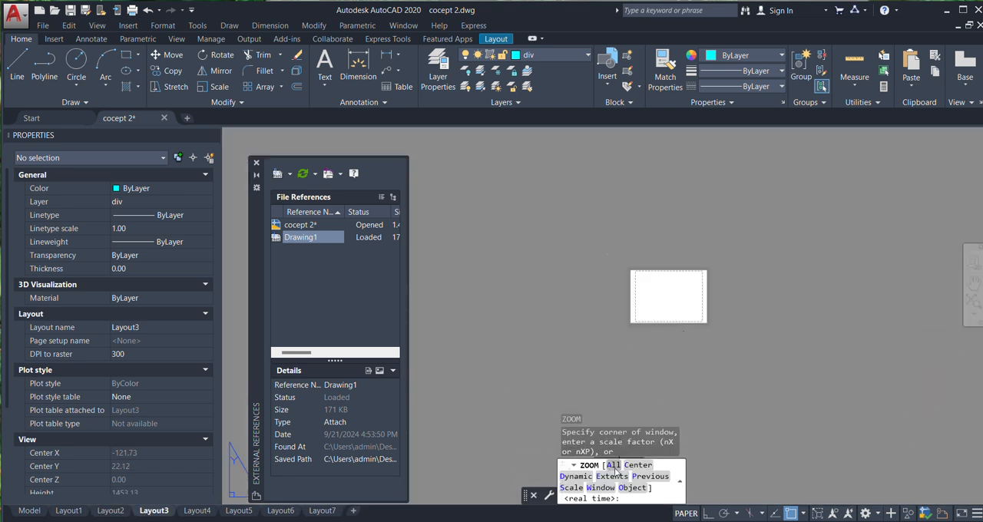
left_click(618, 474)
scroll(693, 286, "down", 2)
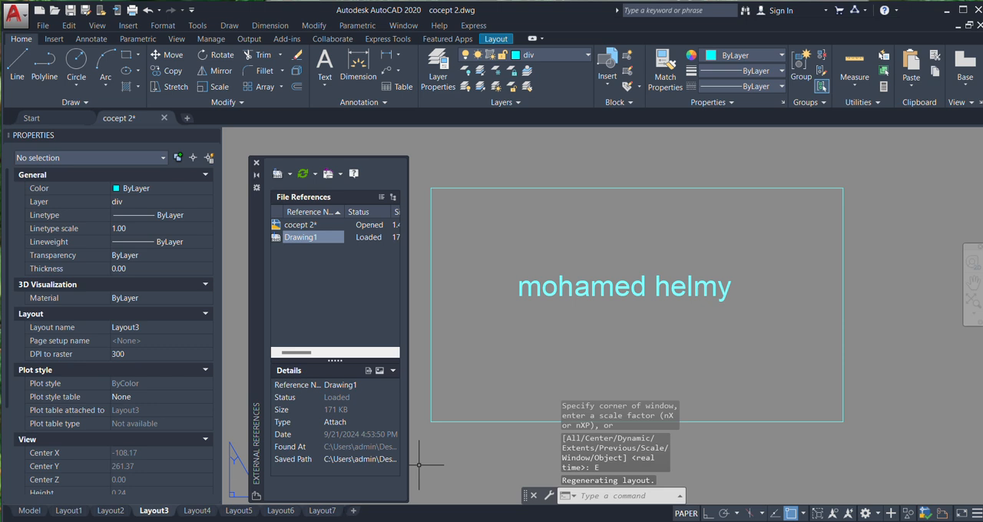
left_click(197, 511)
type("z")
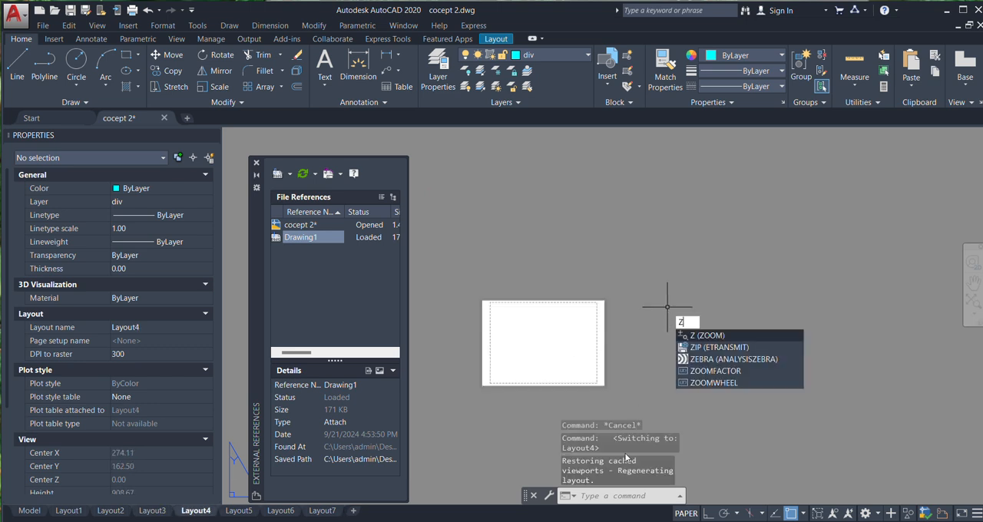
key("Return")
left_click(606, 481)
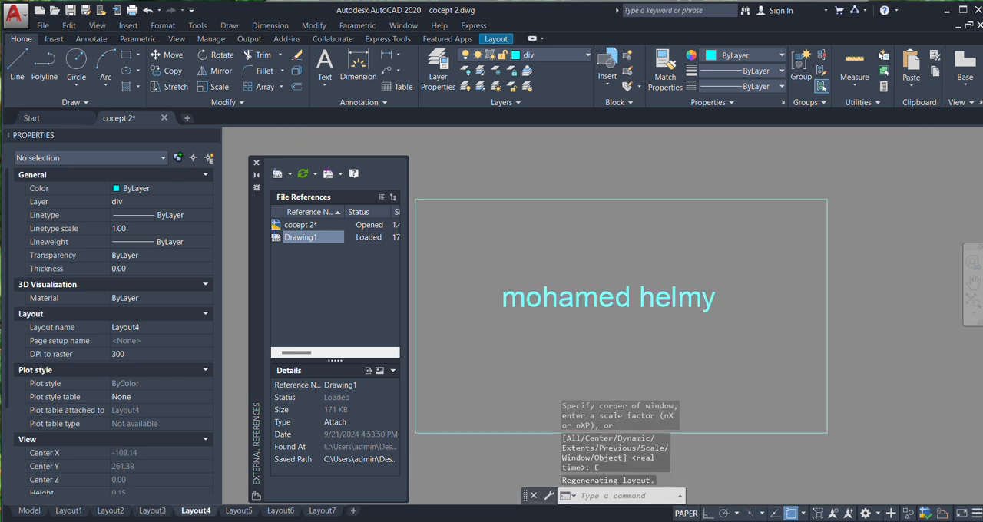
Zoom Layout5, Layout6 and Layout7 to their extents to check each for the copied Drawing1 reference
left_click(231, 511)
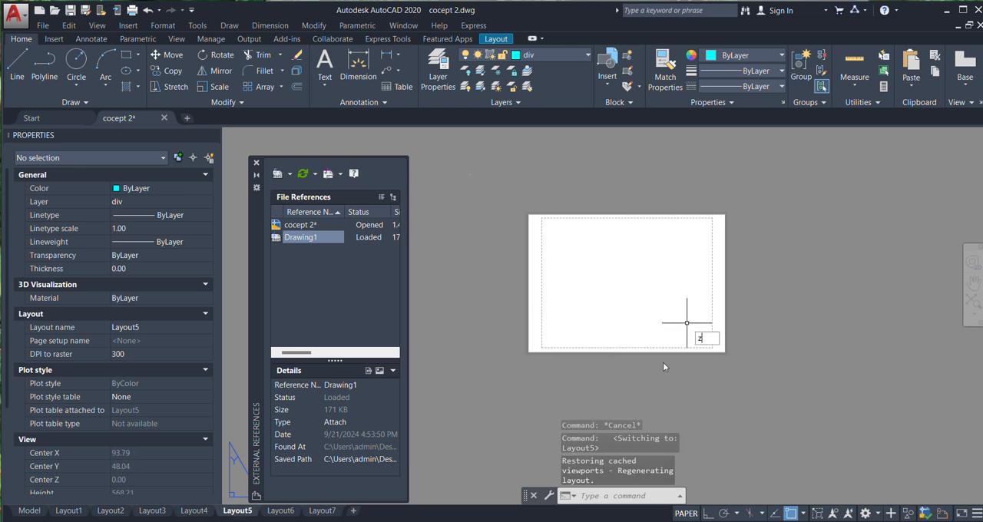
key("Return")
left_click(613, 476)
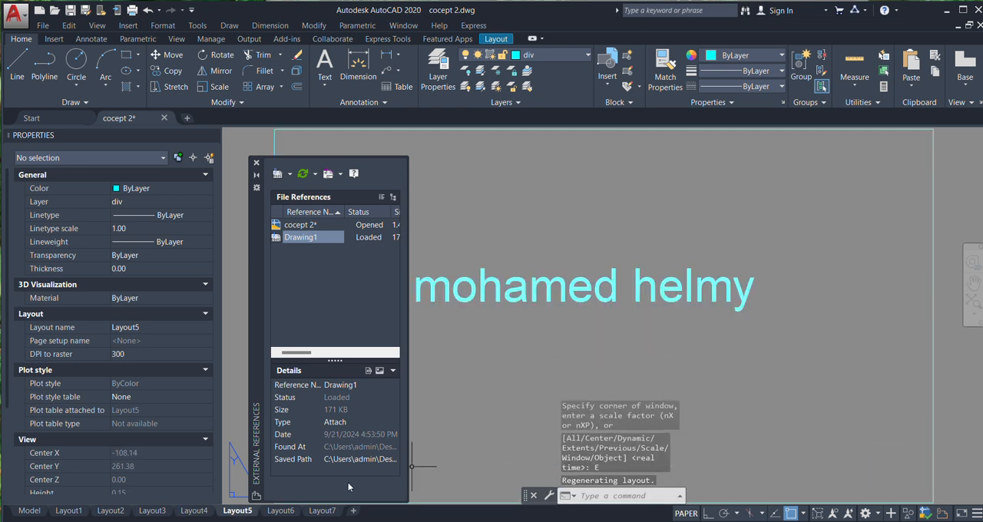
left_click(279, 511)
key("Return")
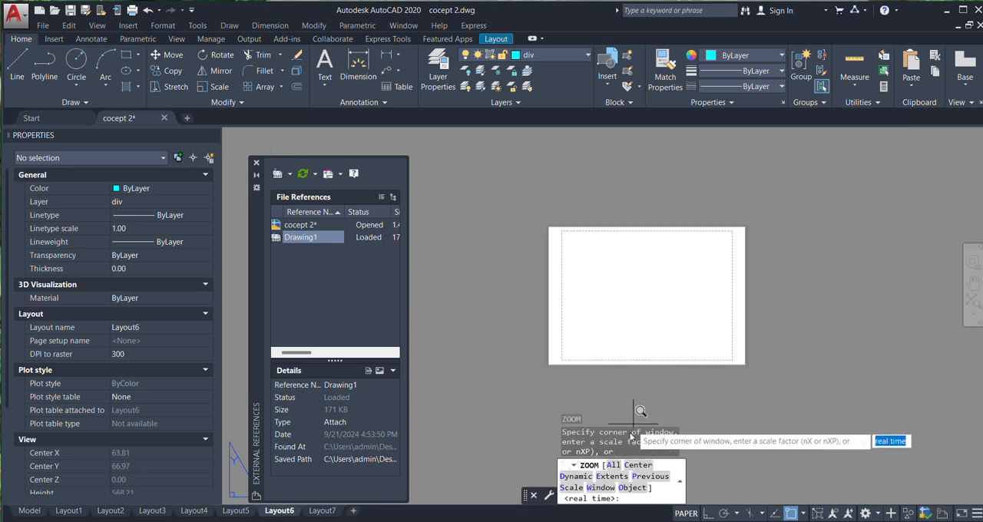
left_click(612, 476)
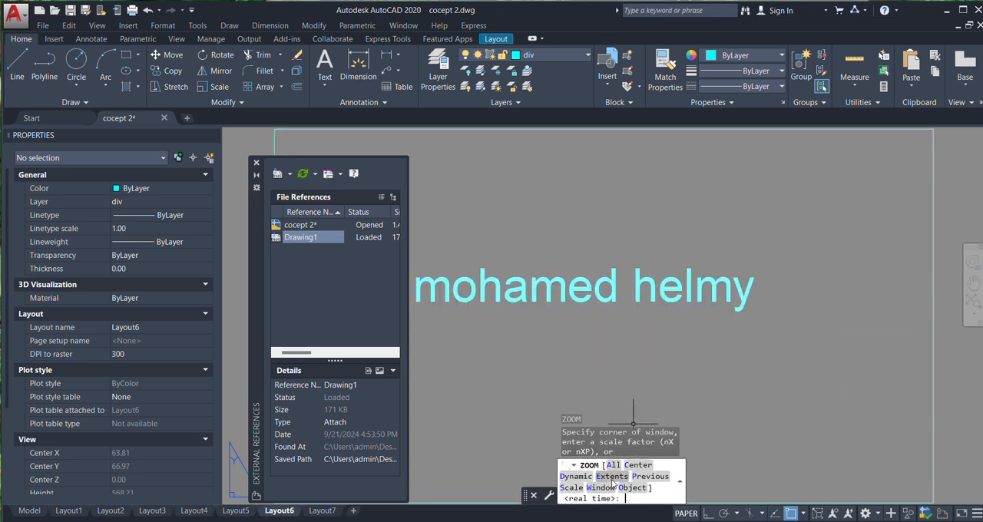
left_click(322, 511)
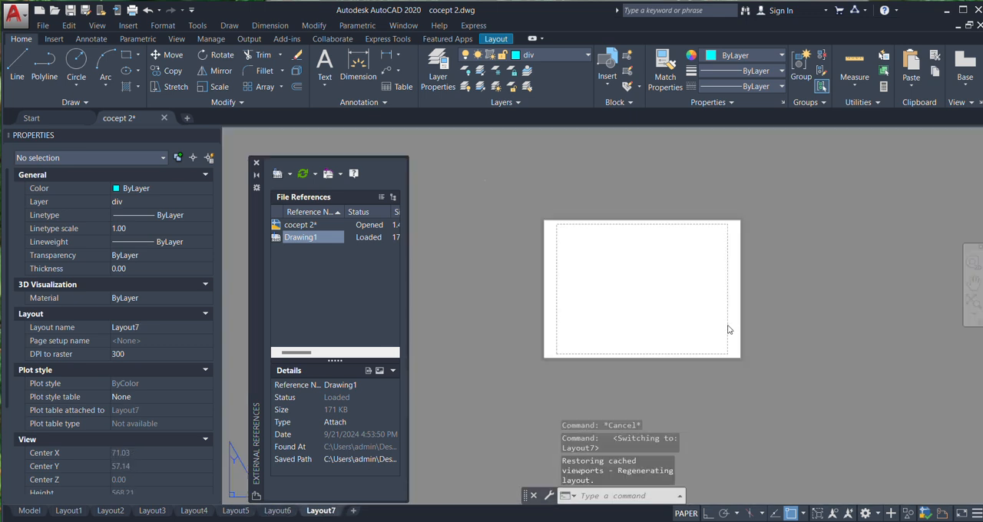
left_click(721, 397)
left_click(760, 433)
key("Return")
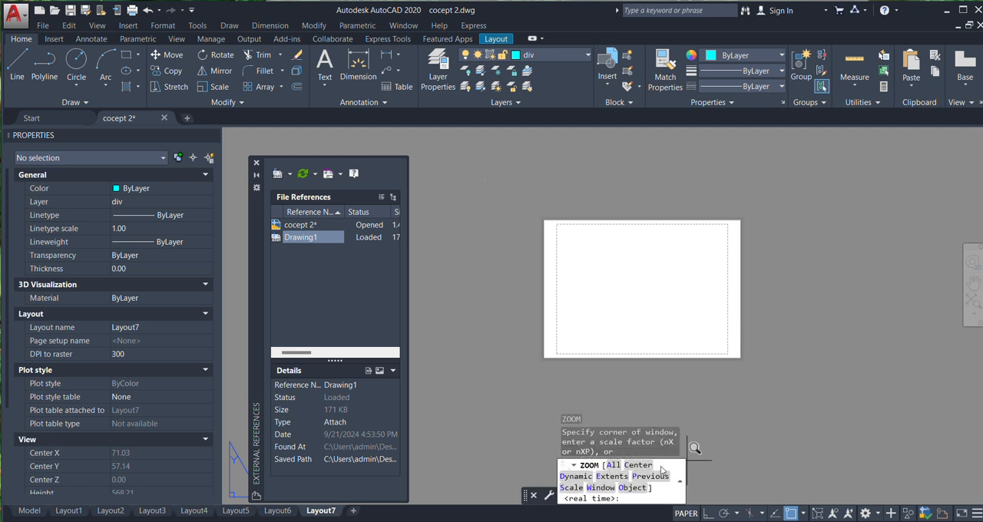
left_click(612, 476)
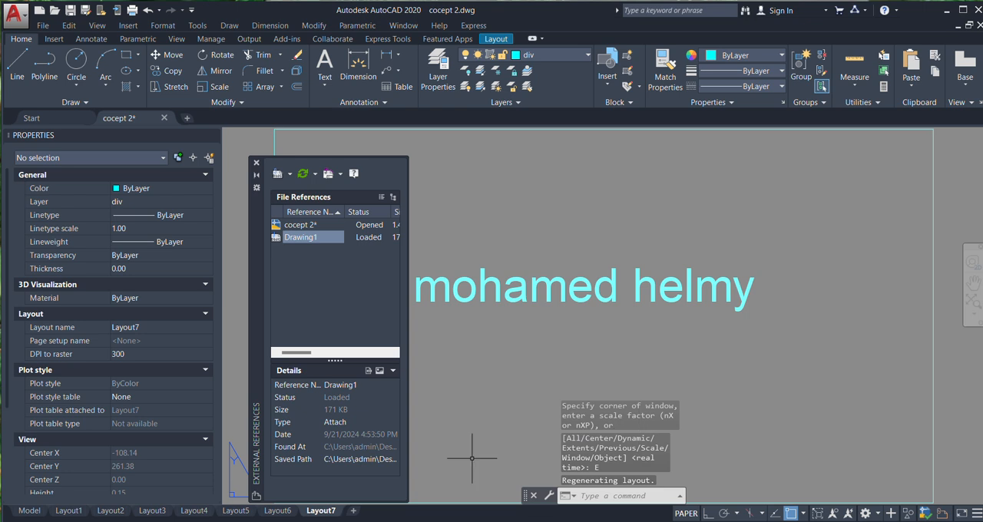
Return to Layout1 with nothing selected
left_click(69, 511)
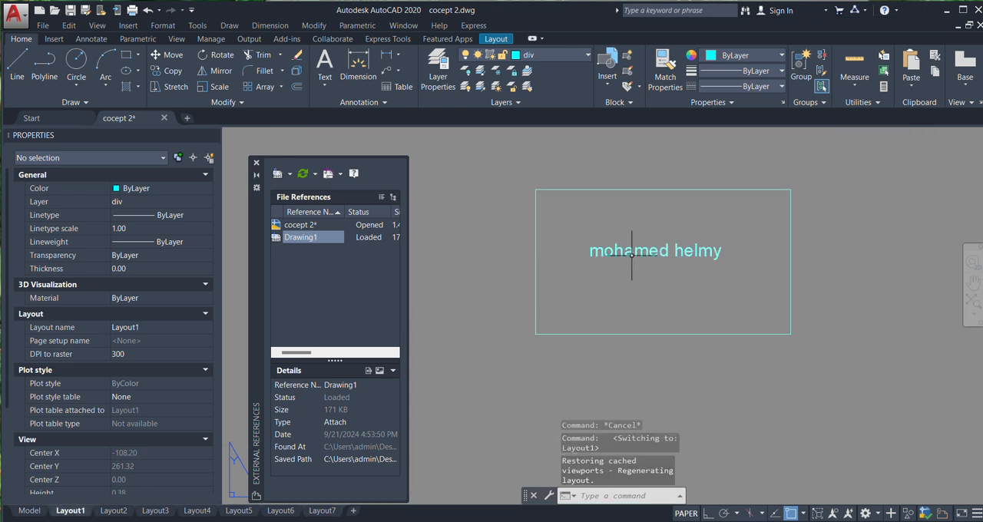
left_click(645, 327)
key("Escape")
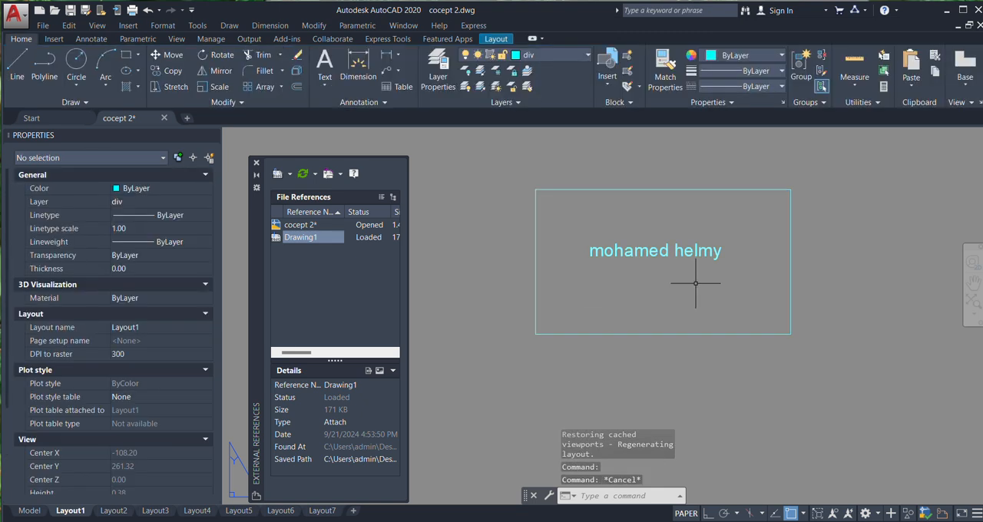
left_click(325, 65)
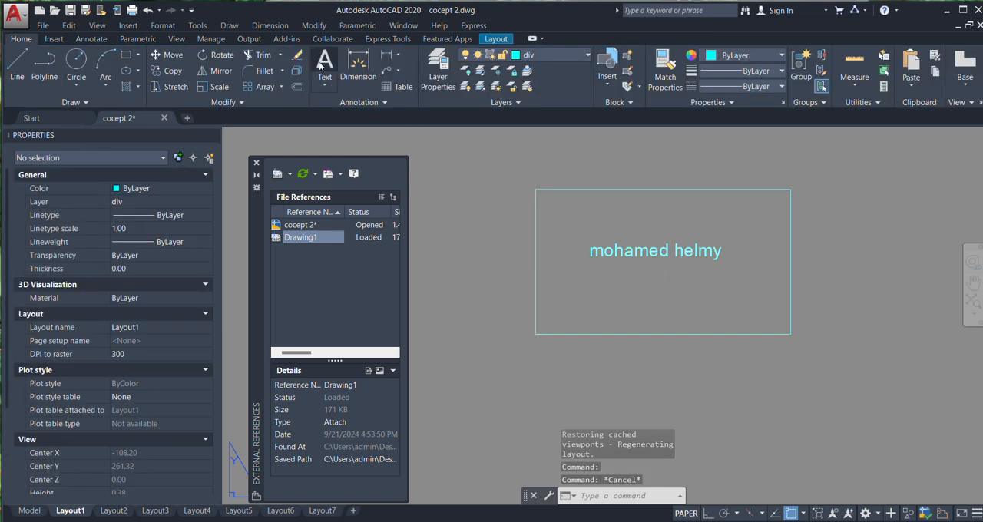
left_click(601, 287)
left_click(635, 330)
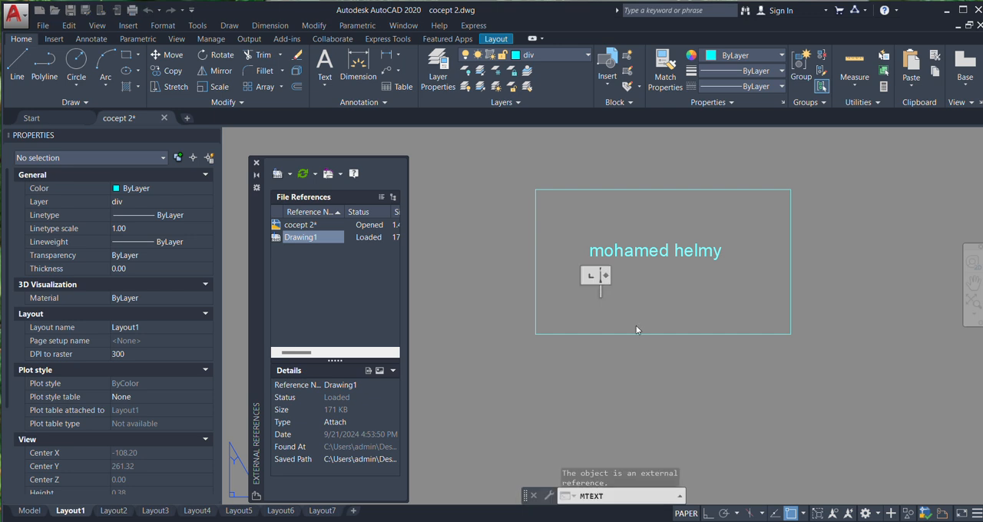
type("?????????")
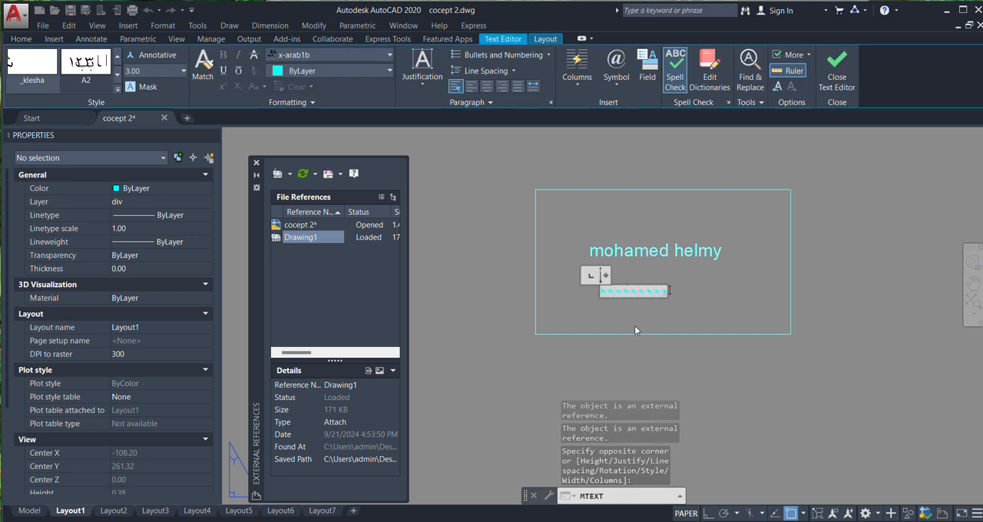
left_click(785, 330)
left_click(618, 288)
left_click(590, 327)
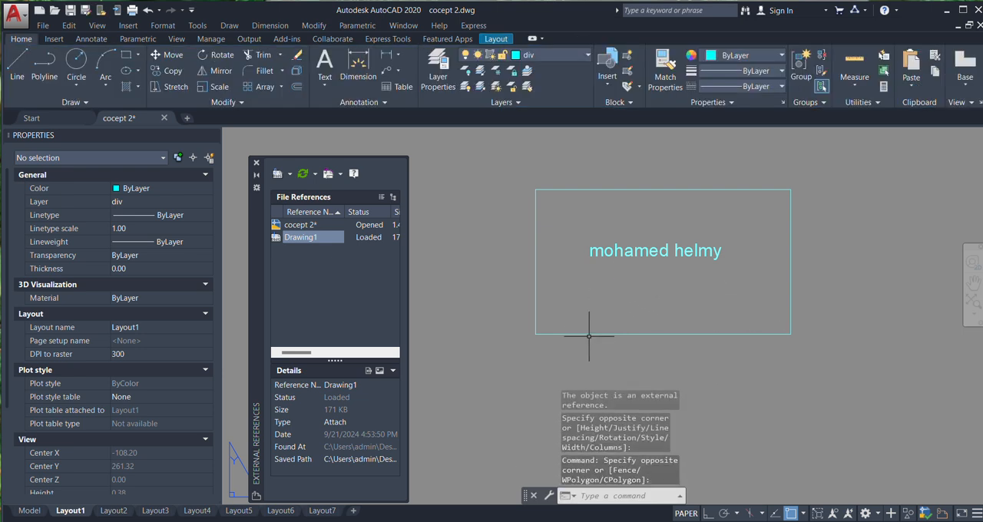
left_click(588, 338)
left_click(573, 323)
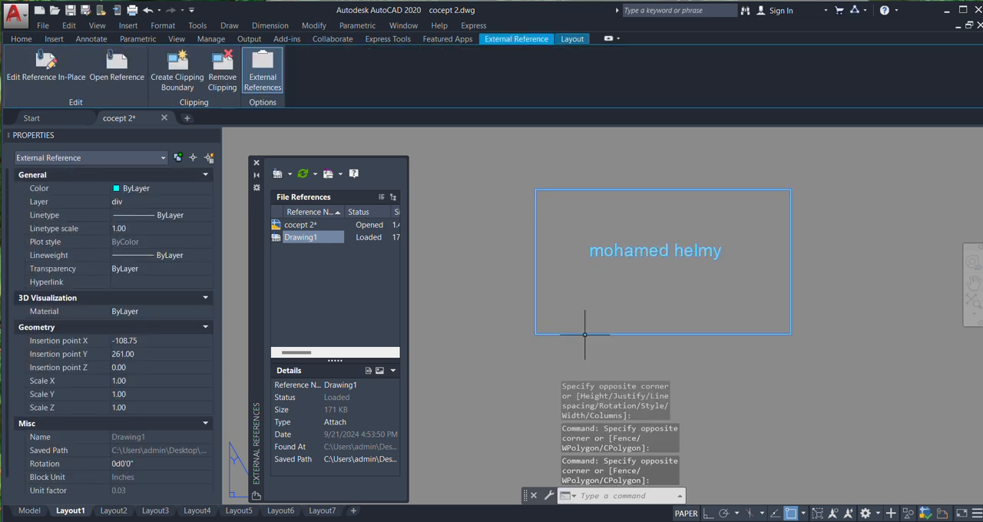
key("Escape")
key("Escape")
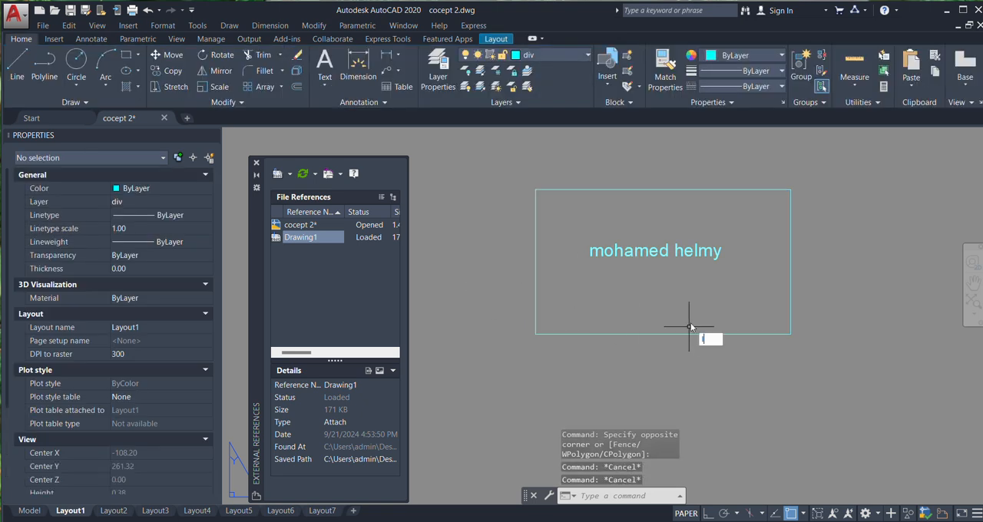
Draw three connected line segments inside the Drawing1 frame on Layout1, from its lower edge up to its right edge
type("l")
key("Return")
left_click(594, 334)
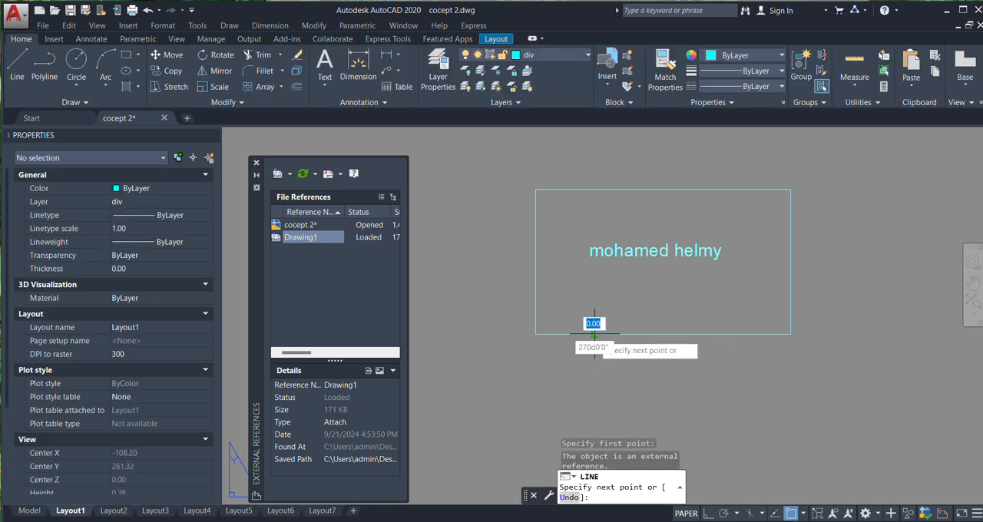
left_click(662, 277)
left_click(749, 256)
left_click(791, 256)
key("Return")
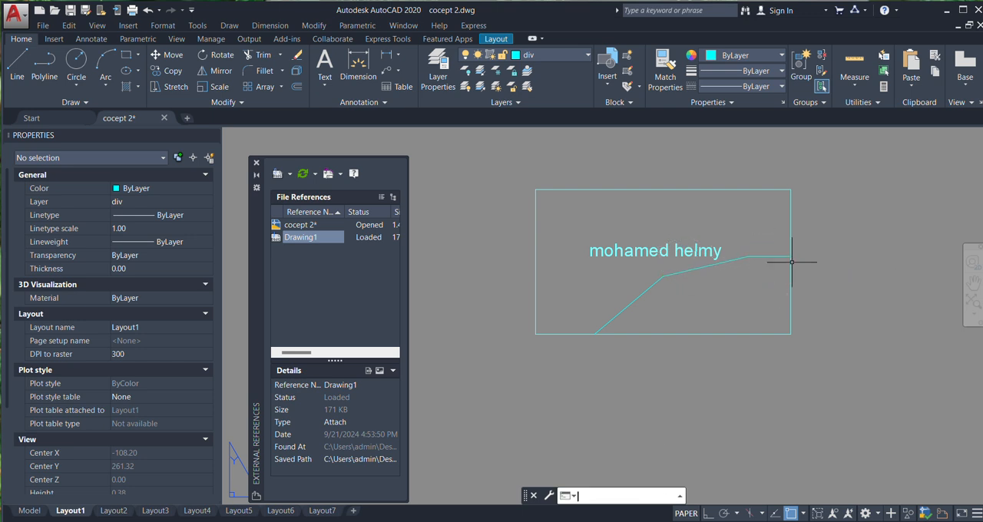
left_click(773, 274)
left_click(752, 245)
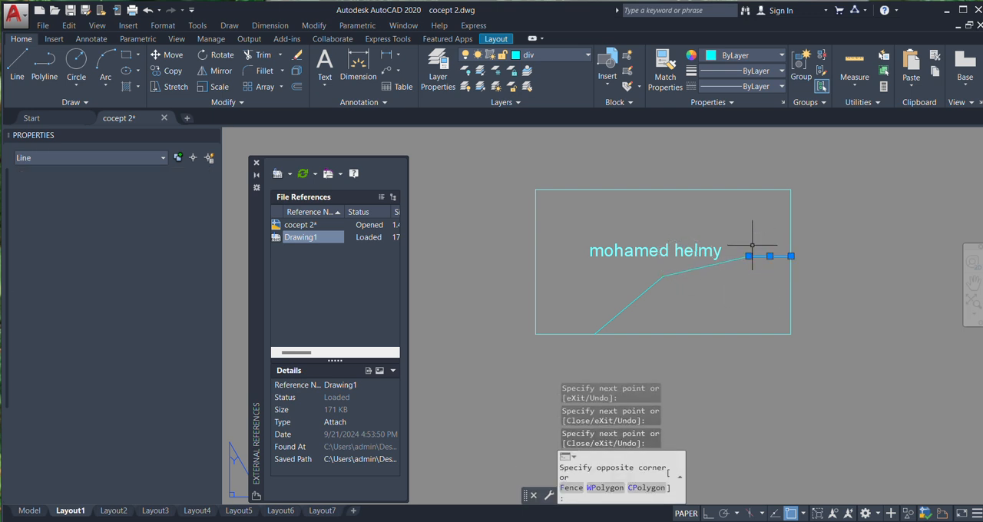
left_click(741, 264)
left_click(720, 265)
left_click(662, 302)
left_click(637, 287)
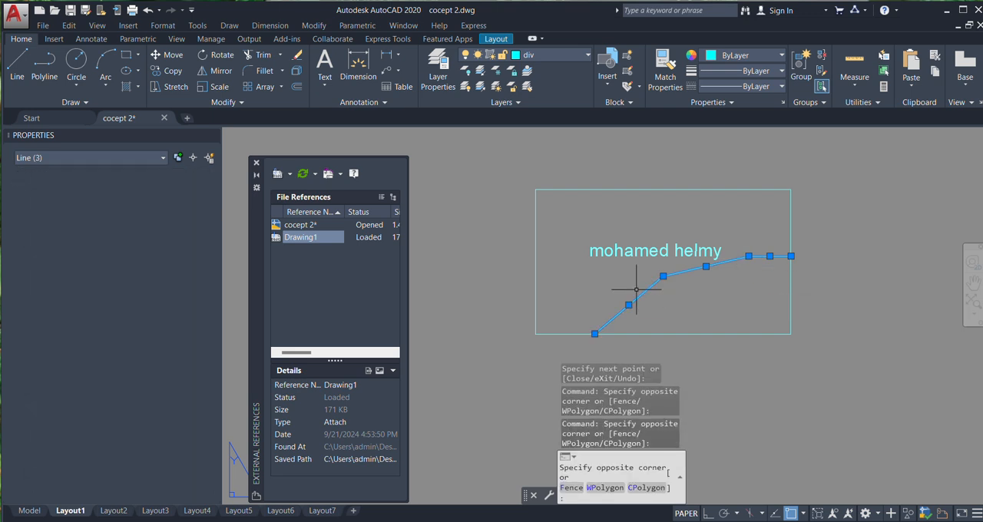
left_click(639, 290)
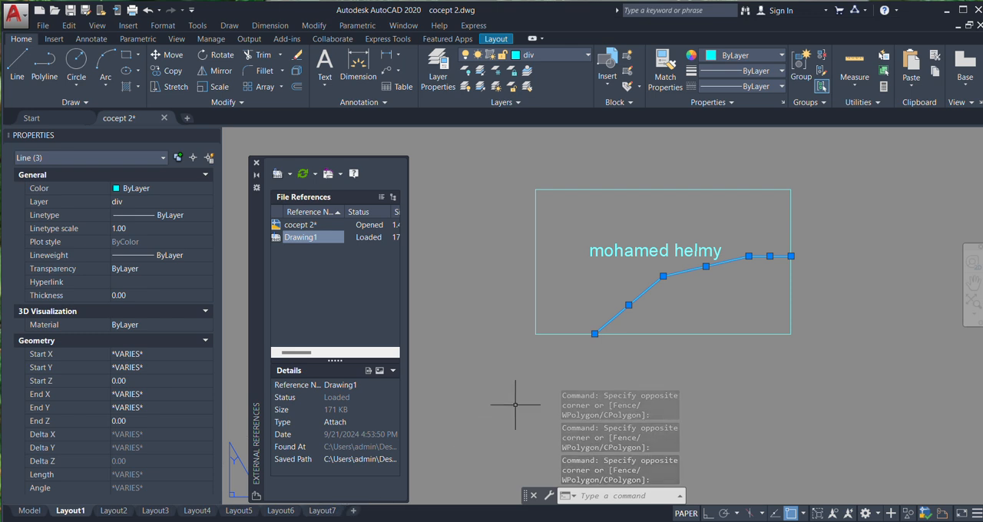
key("Escape")
Run VPCOPY on the three connected lines in Layout1, using the frame's upper-right corner as the base point
type("v")
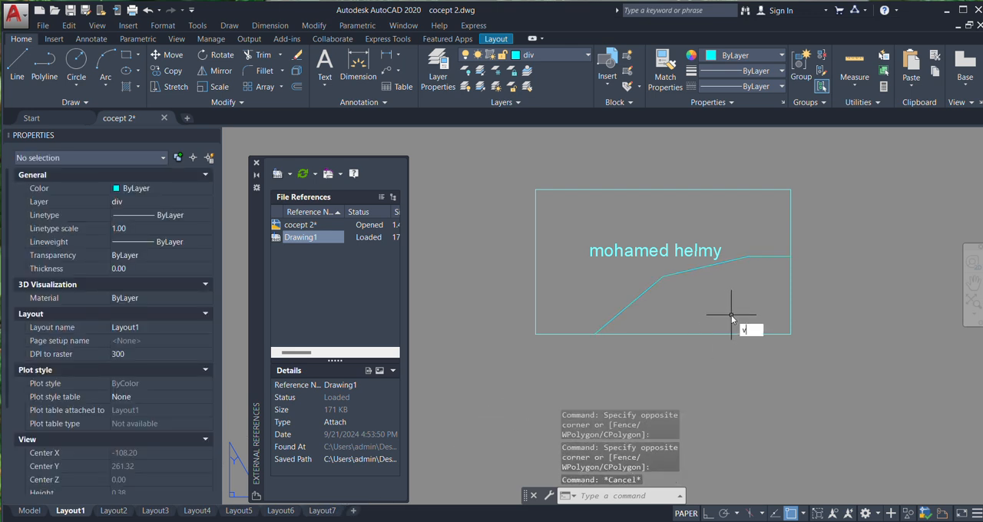
type("p")
left_click(767, 355)
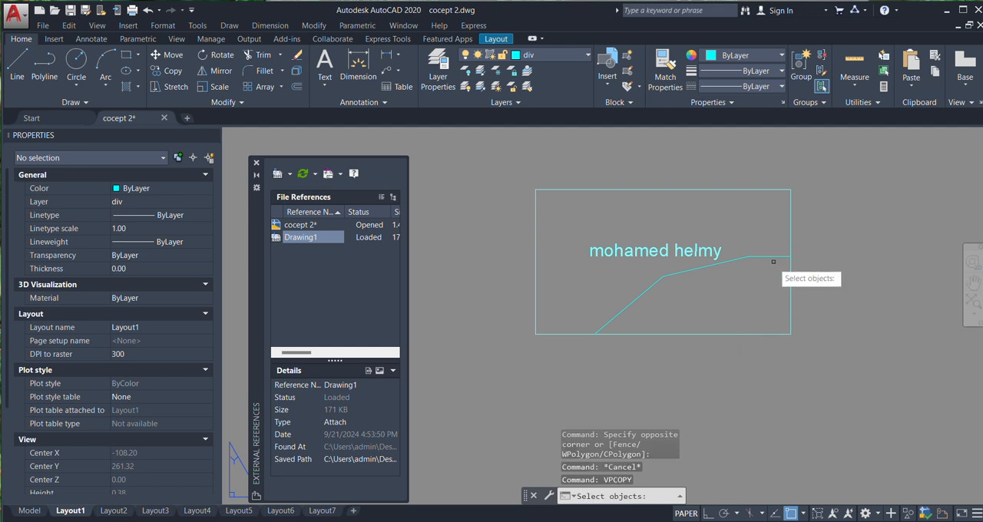
left_click(767, 238)
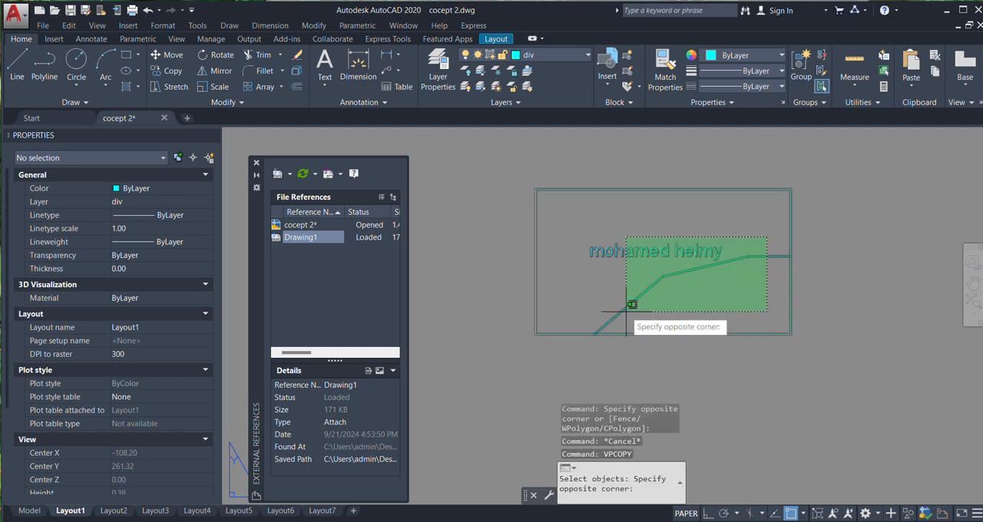
left_click(631, 304)
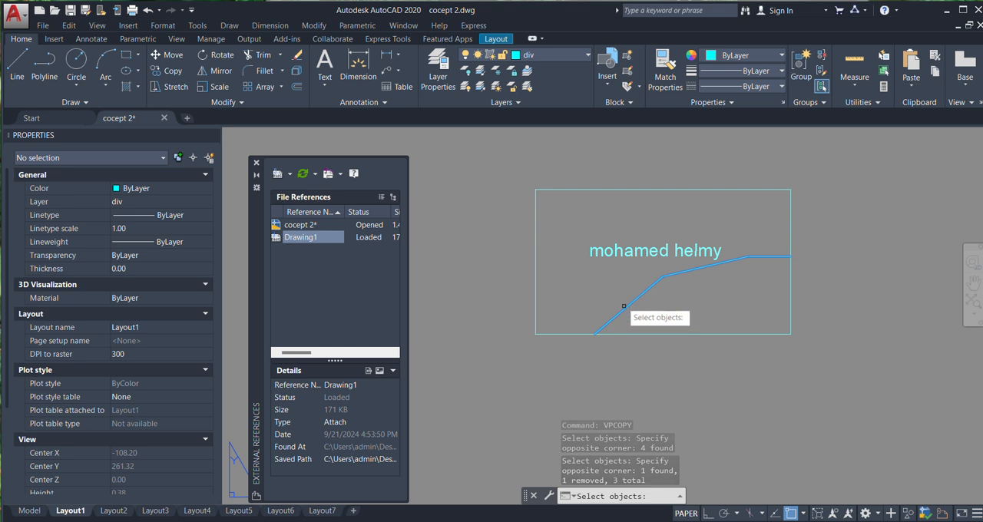
left_click(732, 275)
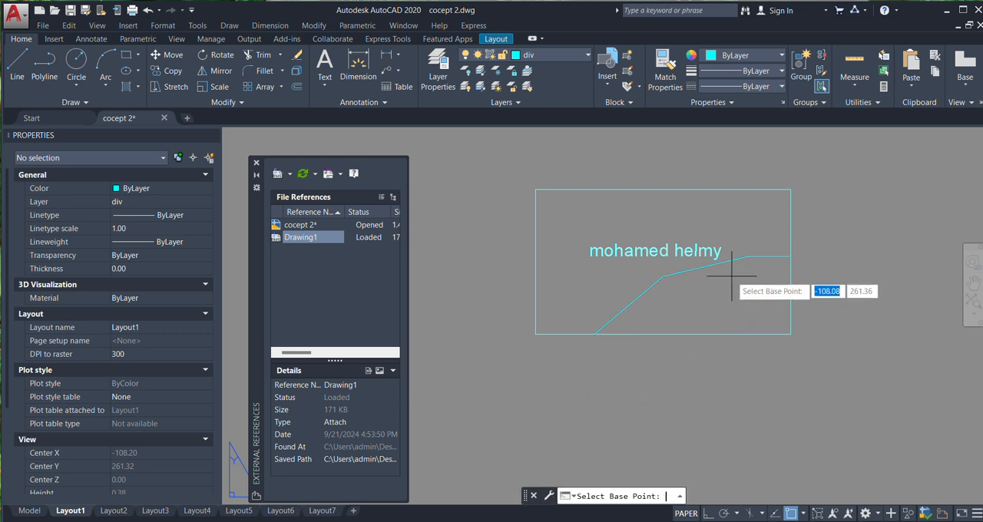
left_click(791, 189)
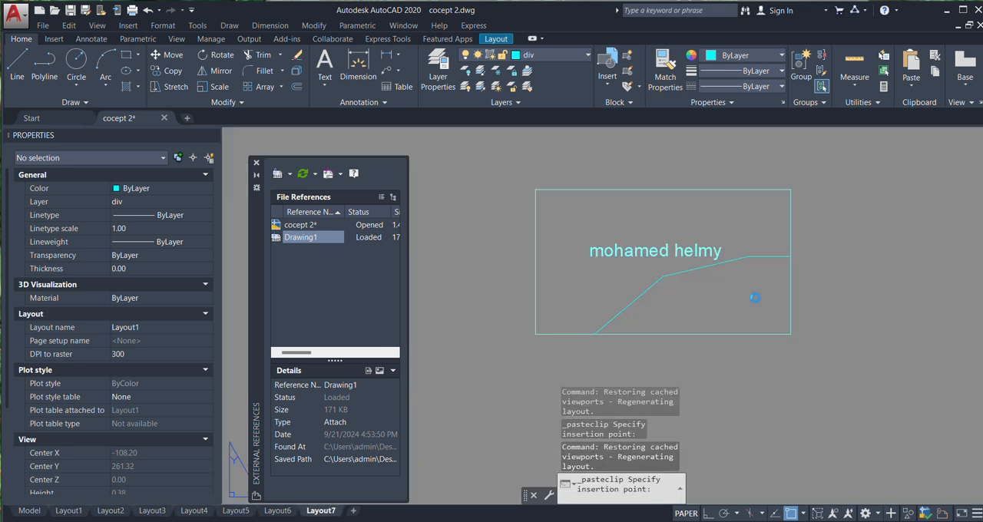
Check Layout2 through Layout7 for the copied lines, and return to Layout1
left_click(121, 514)
left_click(154, 512)
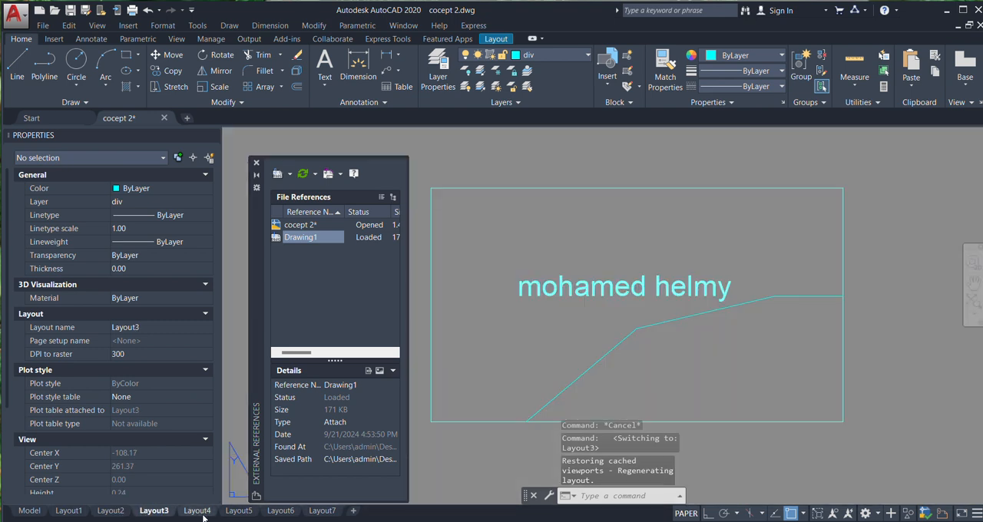
left_click(197, 511)
left_click(237, 511)
left_click(279, 512)
left_click(323, 511)
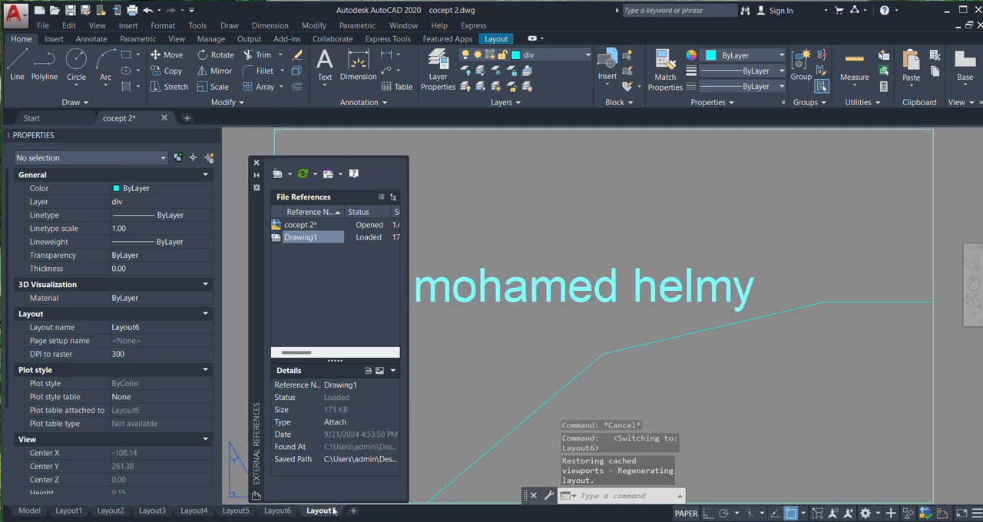
left_click(70, 513)
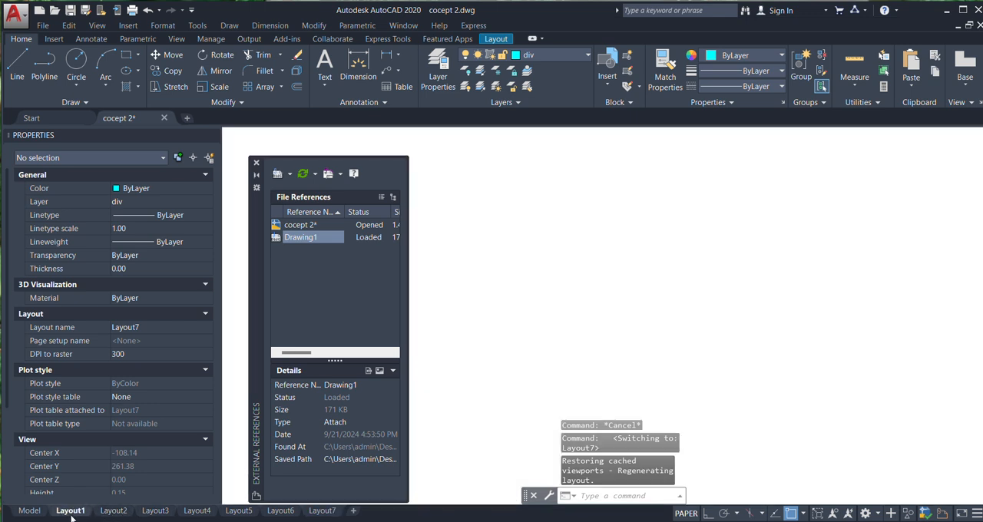